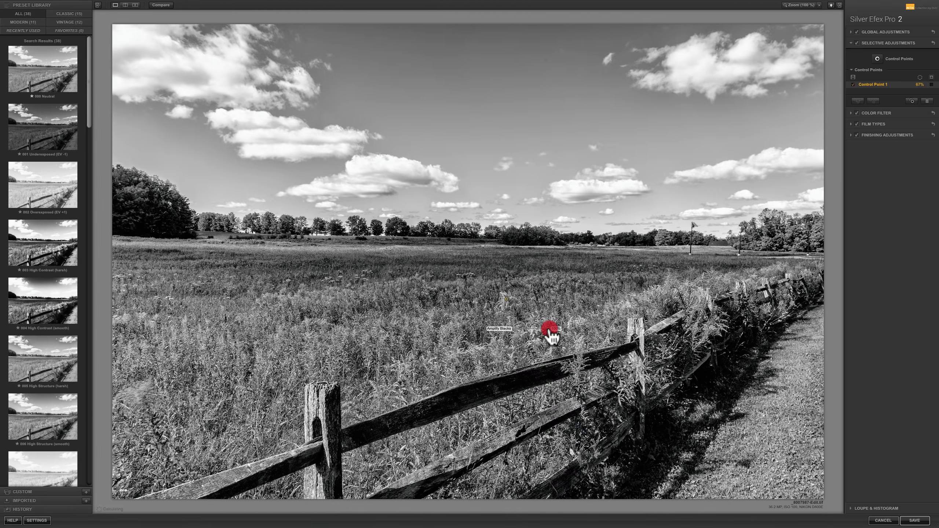
Reduce the Amplify Blacks and Fine Structure amounts of Control Point 1 in the field.
left_click_drag(550, 333, 521, 331)
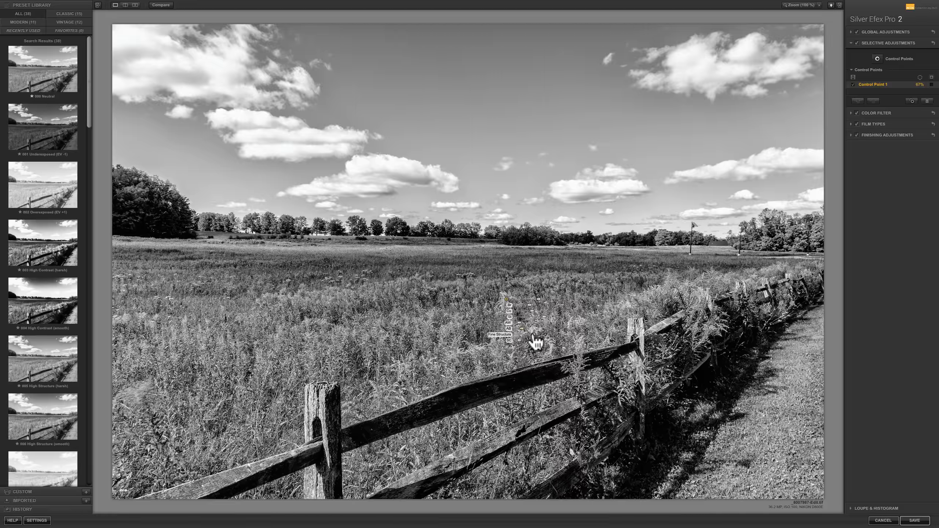
mouse_move(533, 336)
left_mouse_down()
mouse_move(545, 336)
mouse_move(515, 336)
mouse_move(527, 335)
left_mouse_up()
left_click(525, 333)
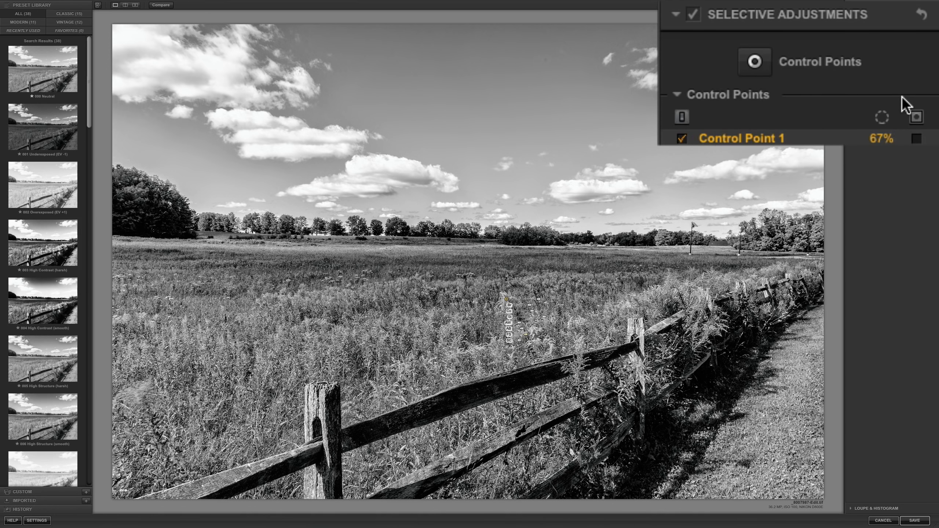
Try restoring the blue sky's color with a second control point at 100% size and full Selective Colorization, and delete that point.
left_click(752, 55)
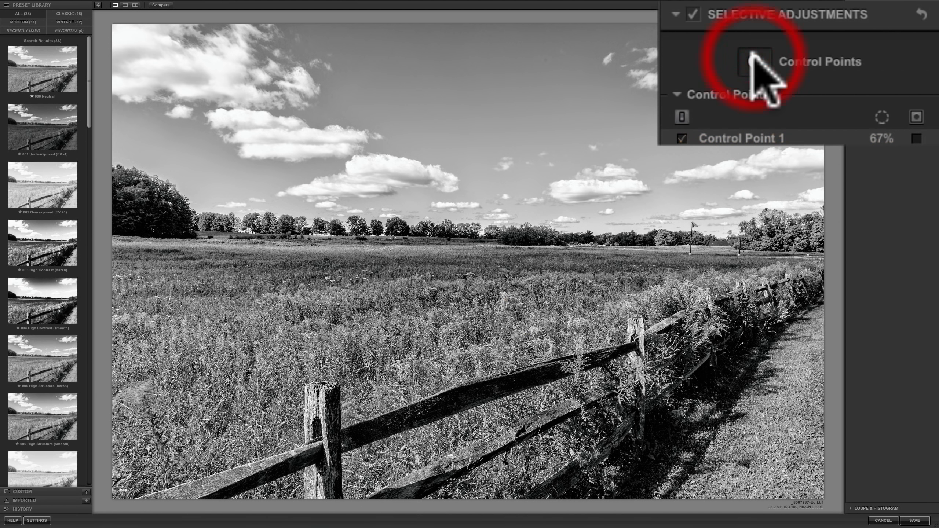
left_click(502, 94)
left_click_drag(525, 95, 541, 97)
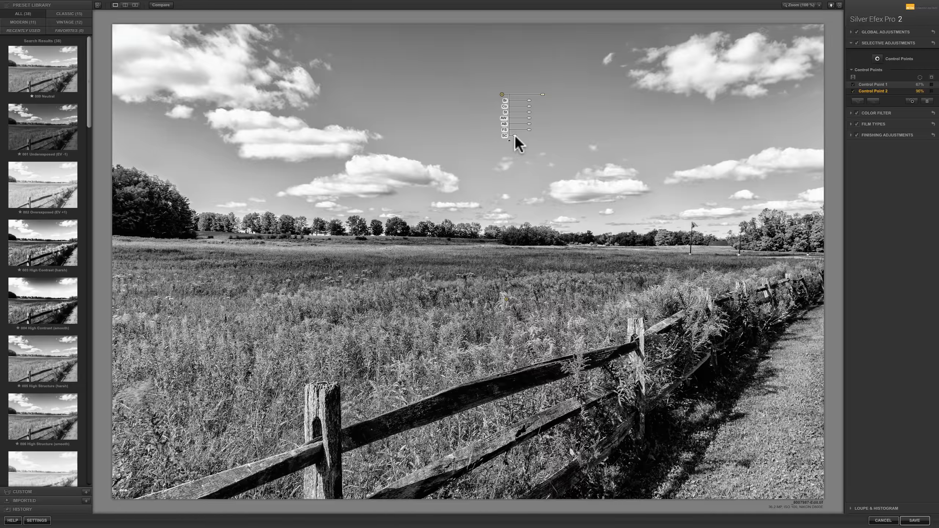
left_click_drag(514, 135, 544, 135)
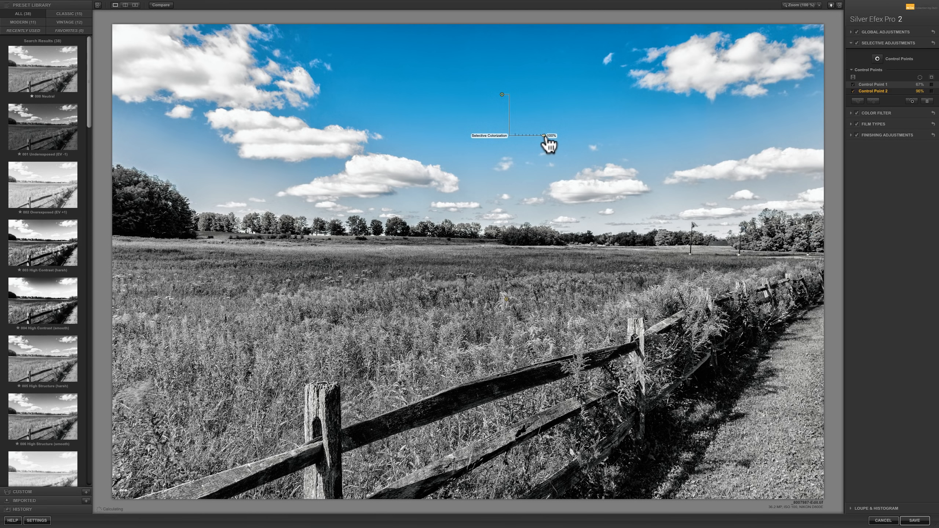
left_click(543, 138)
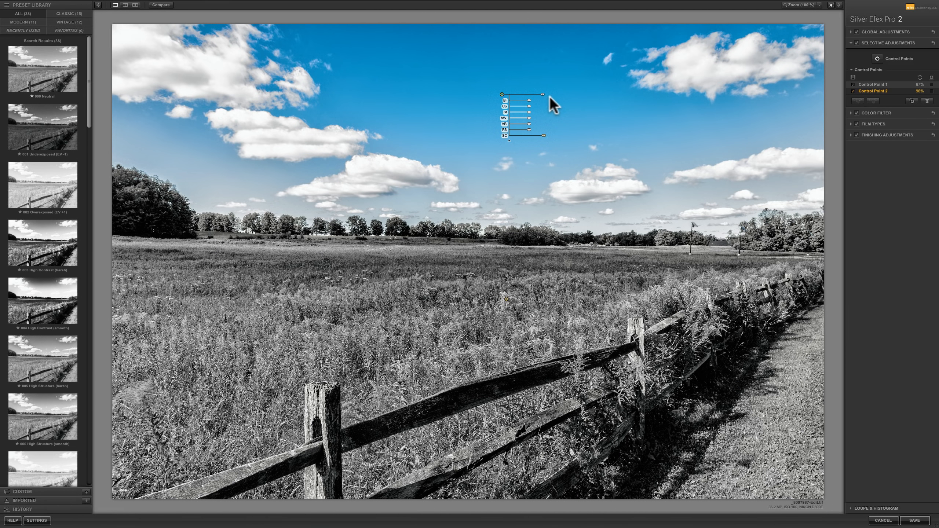
mouse_move(542, 95)
left_mouse_down()
mouse_move(515, 95)
mouse_move(551, 92)
left_mouse_up()
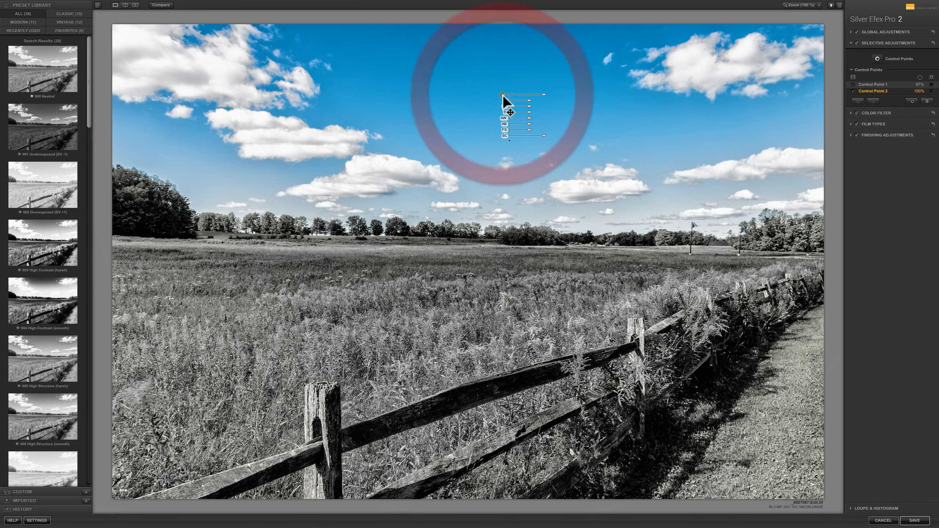
key("Delete")
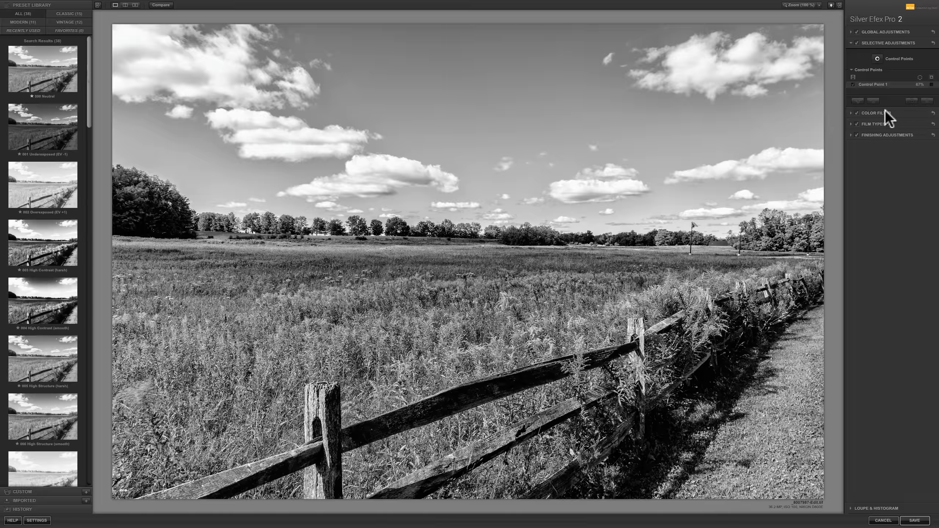
Try the red, orange, yellow, green and blue presets of the color filter on the photo and return to the neutral one.
left_click(851, 42)
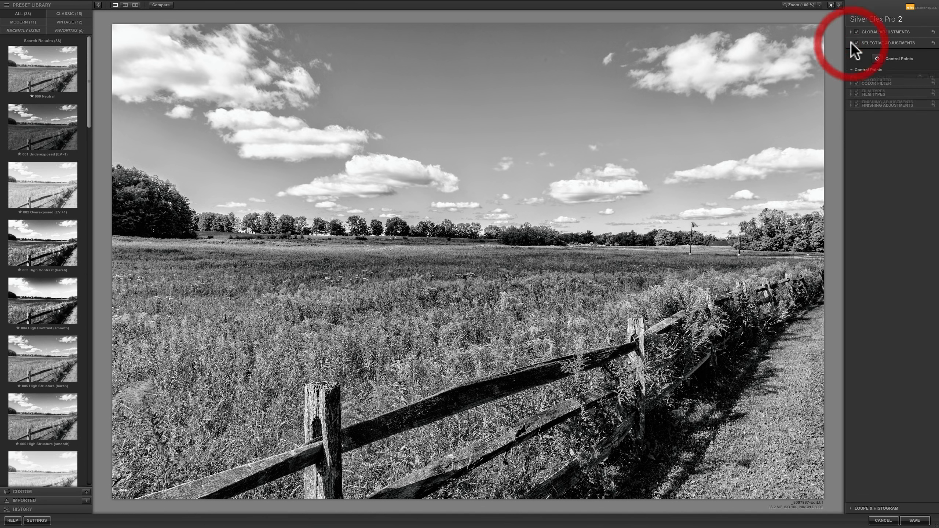
left_click(853, 53)
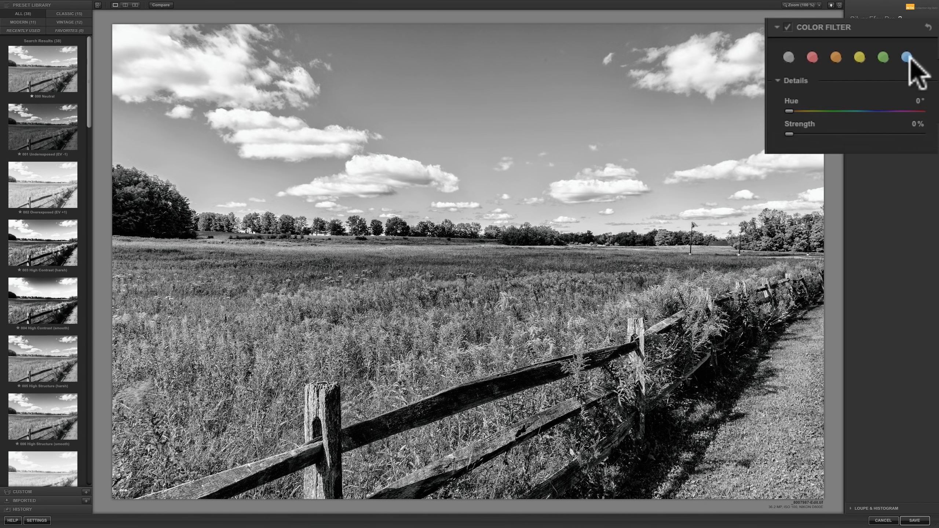
left_click(788, 56)
left_click(812, 56)
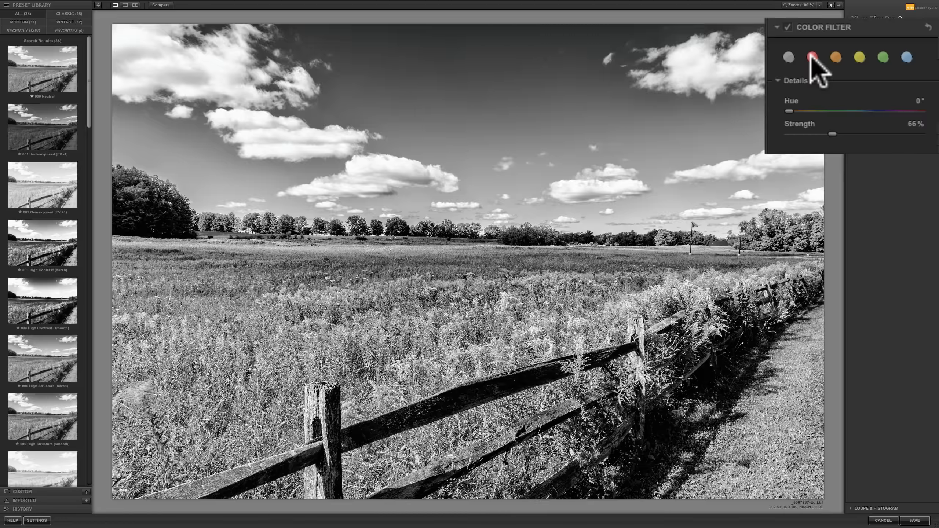
left_click(836, 57)
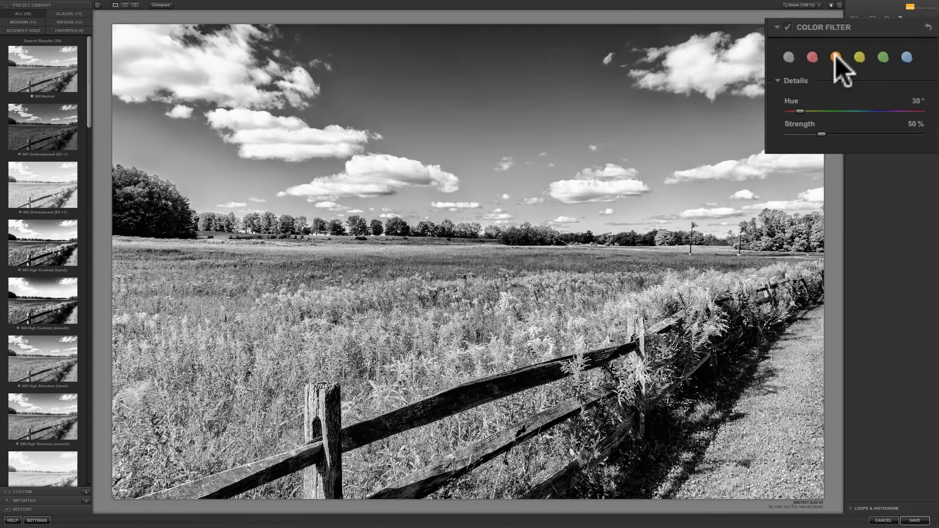
left_click(859, 53)
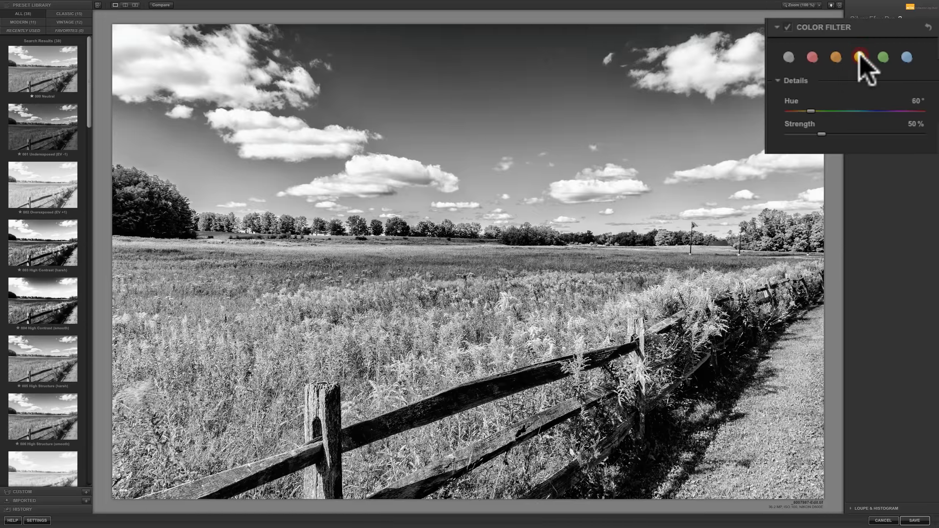
left_click(883, 56)
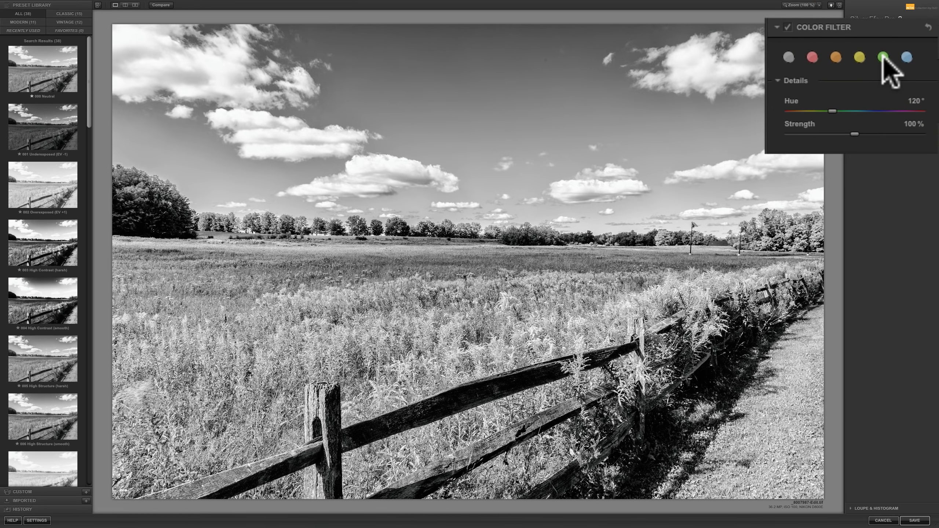
left_click(907, 57)
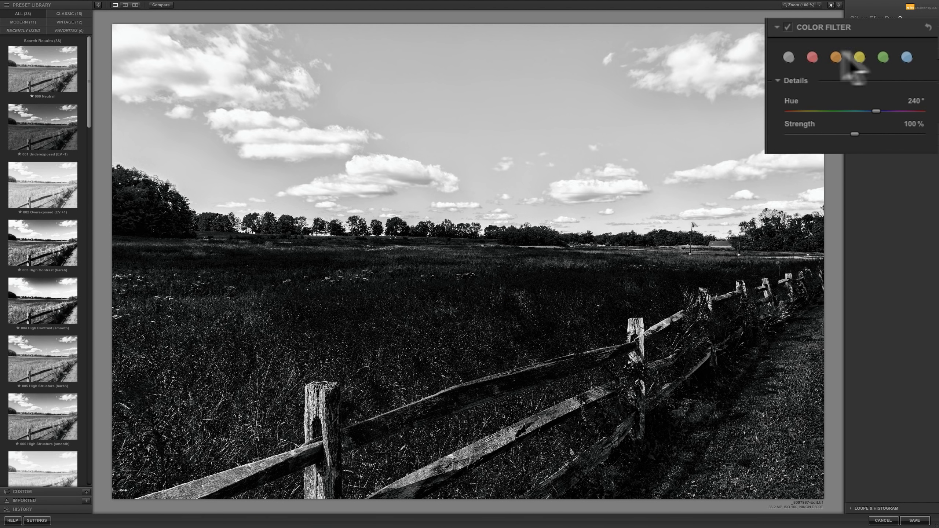
left_click(789, 57)
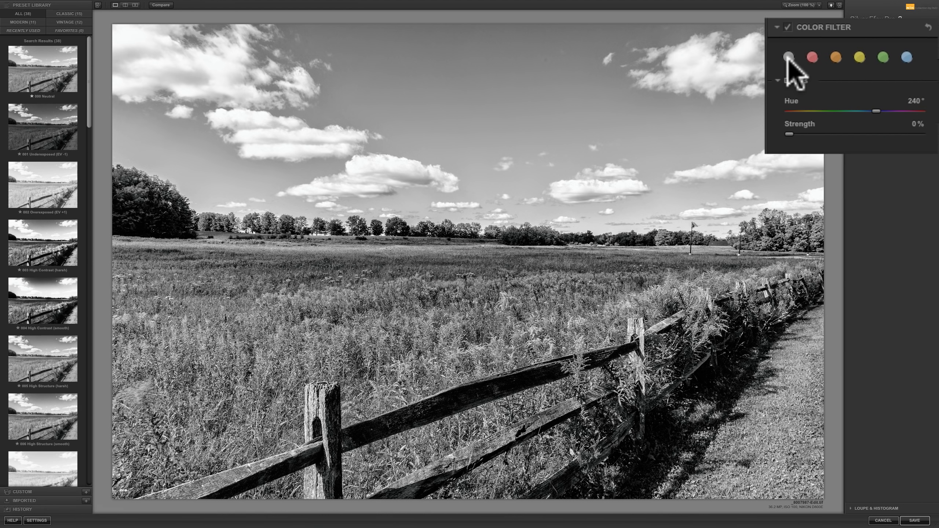
left_click(776, 79)
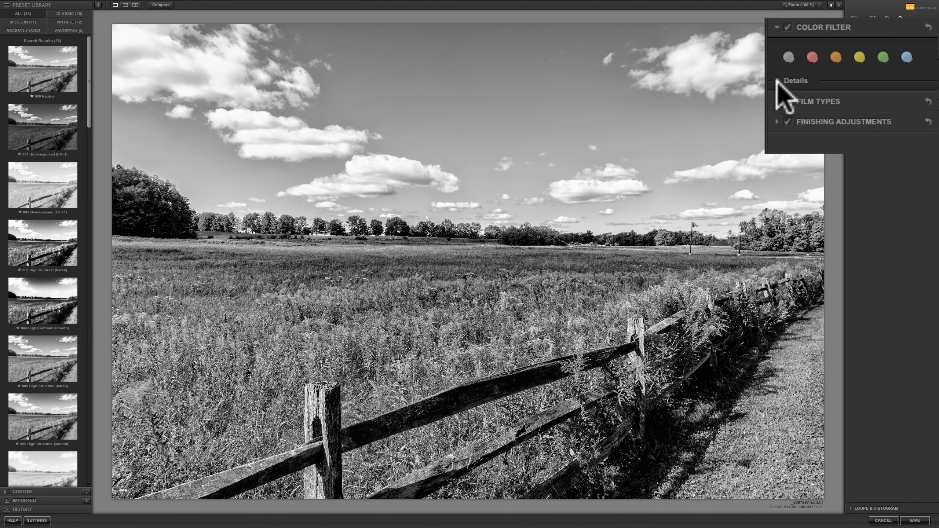
left_click(776, 79)
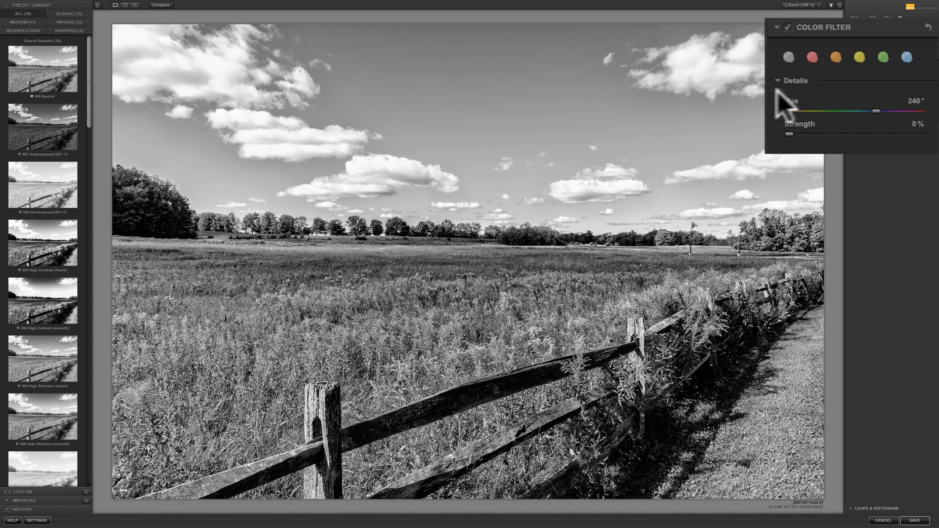
Start from the red color filter and set its hue to 320° and its strength to about 81%.
left_click(812, 56)
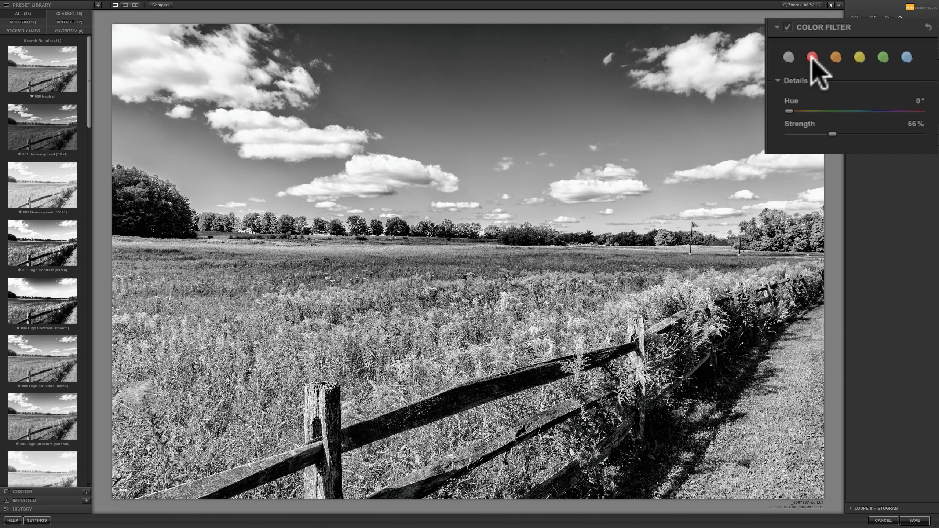
left_click_drag(789, 110, 905, 111)
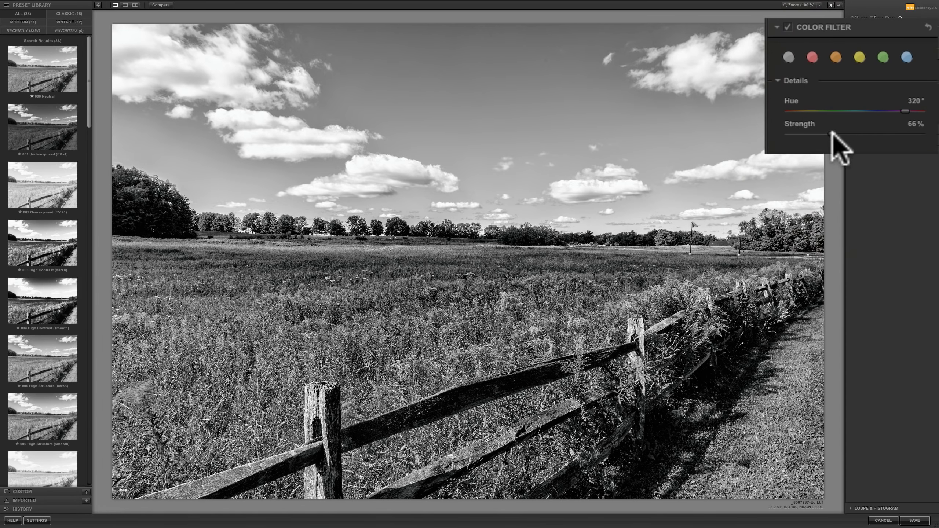
left_click_drag(833, 134, 884, 134)
left_click_drag(907, 137, 843, 136)
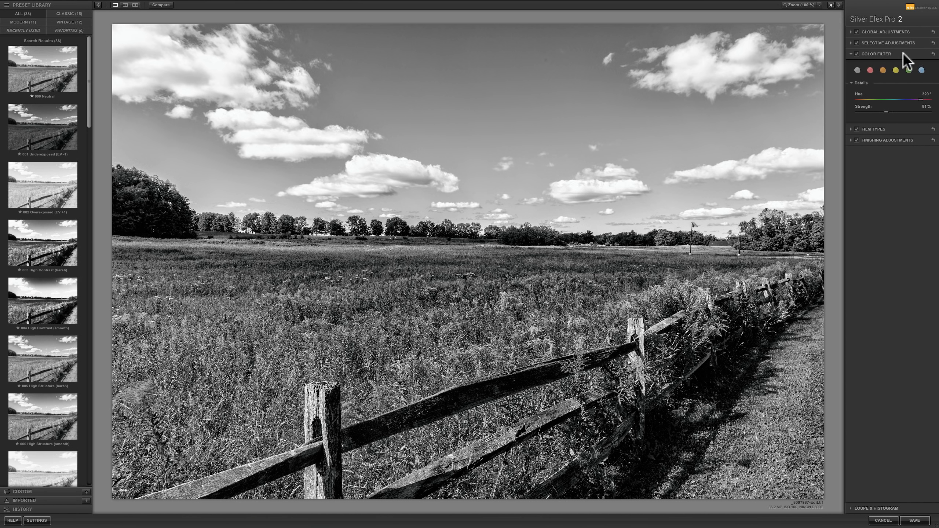
left_click(902, 53)
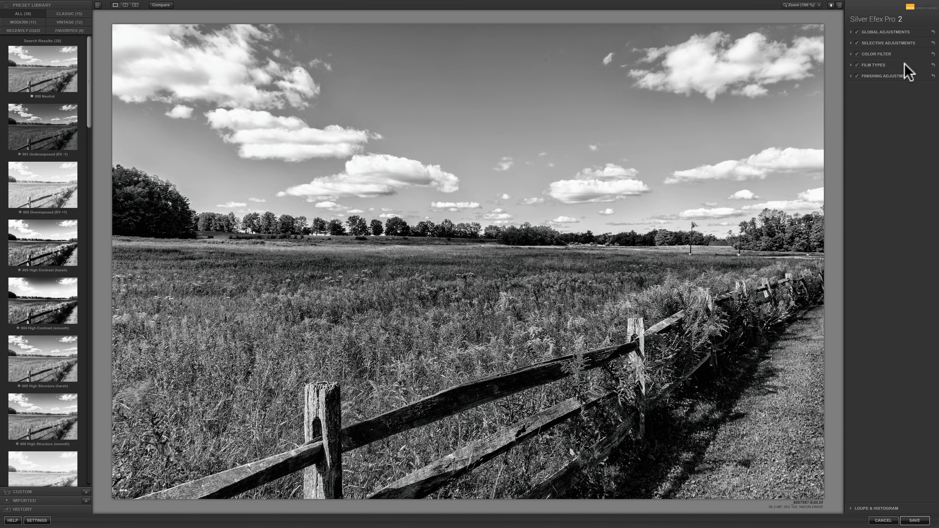
Apply the Agfa APX Pro 100 film type to the photo.
left_click(904, 65)
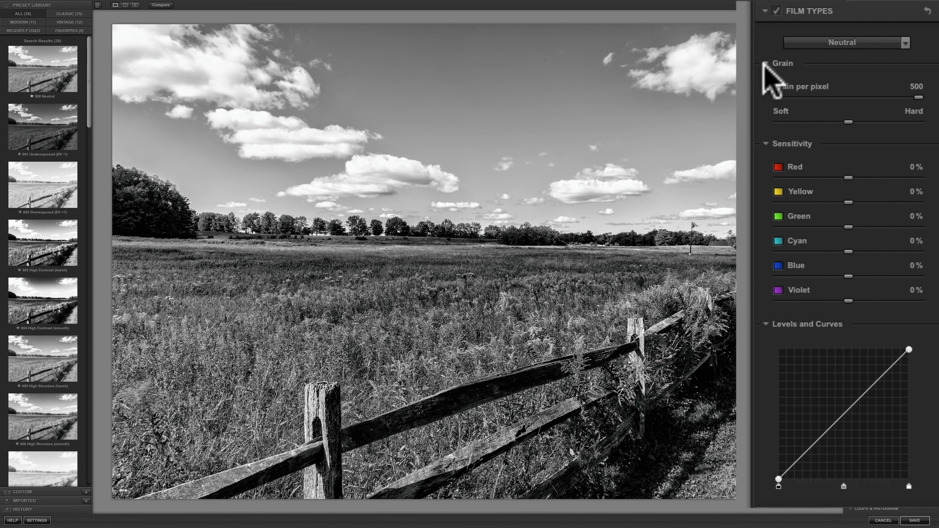
left_click(906, 42)
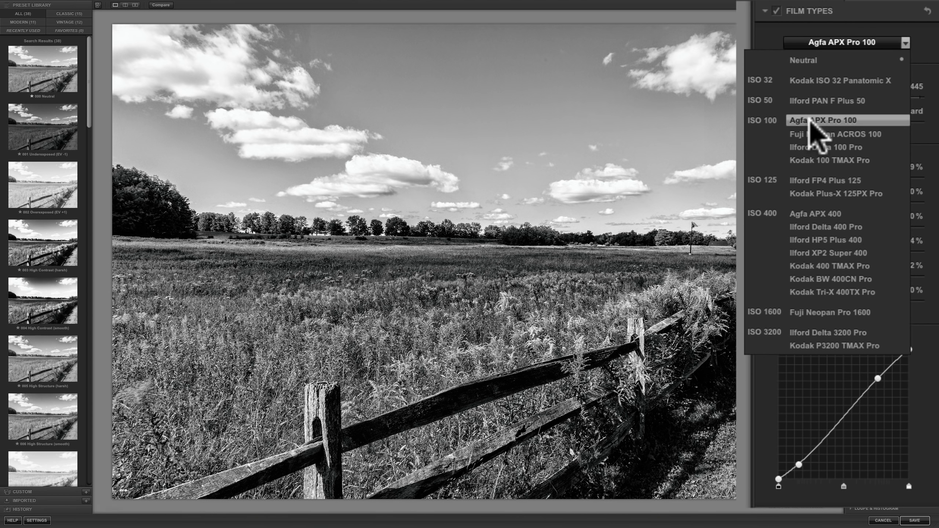
left_click(809, 120)
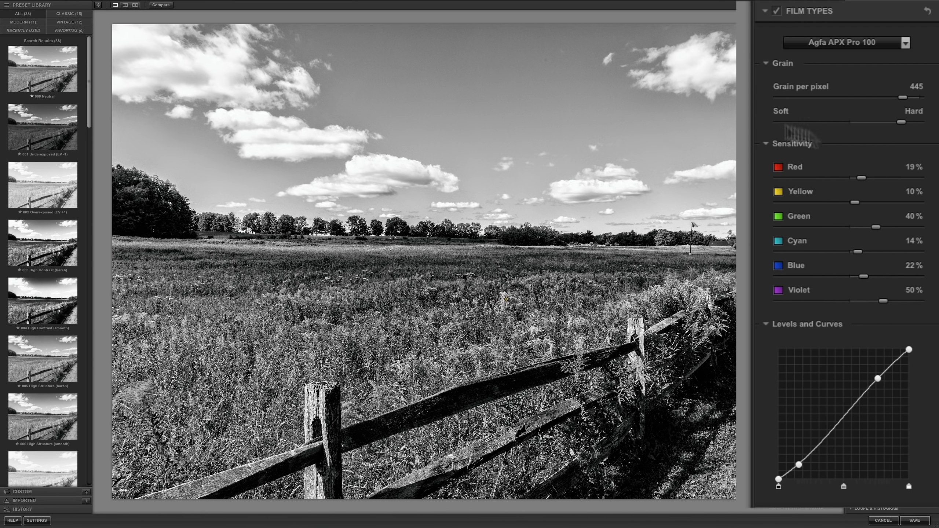
Set the film's color sensitivity to -60% for blue, 100% for green and 37% for yellow.
left_click_drag(862, 276, 806, 275)
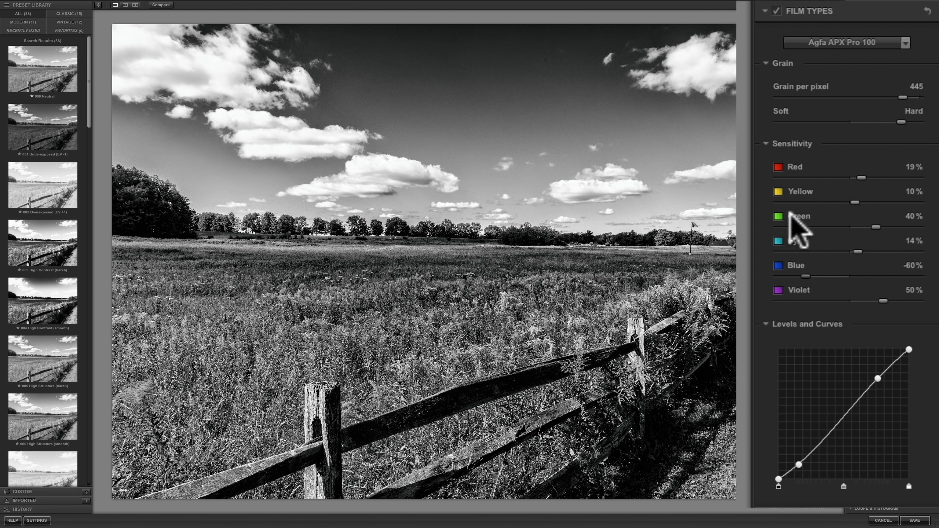
left_click_drag(875, 227, 925, 227)
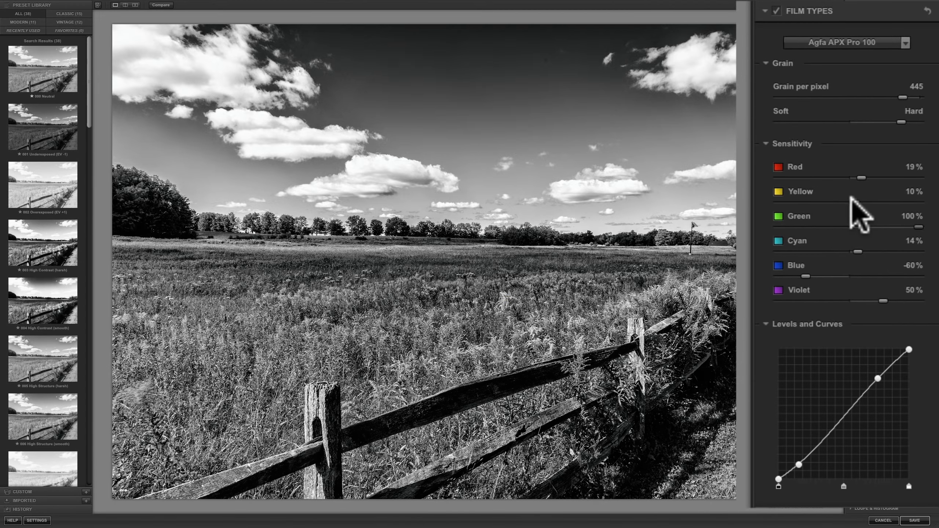
left_click(853, 203)
left_click_drag(852, 202, 871, 200)
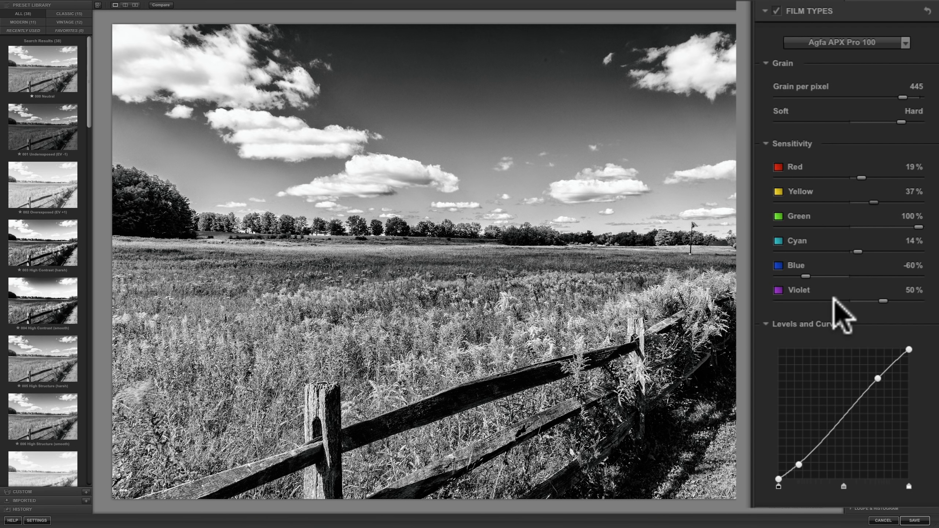
Try brightening the shadows by raising the tone curve's lower point, and bring the point back down near the diagonal.
double_click(878, 379)
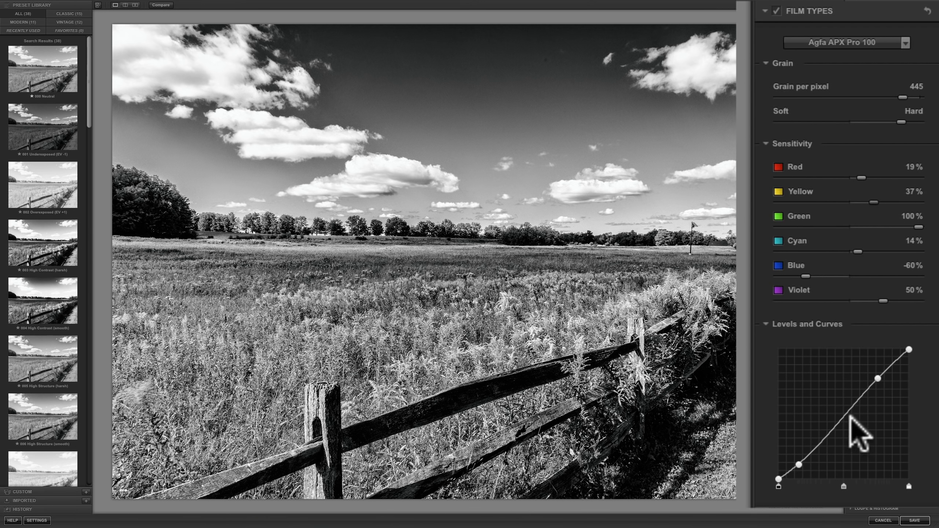
left_click(878, 379)
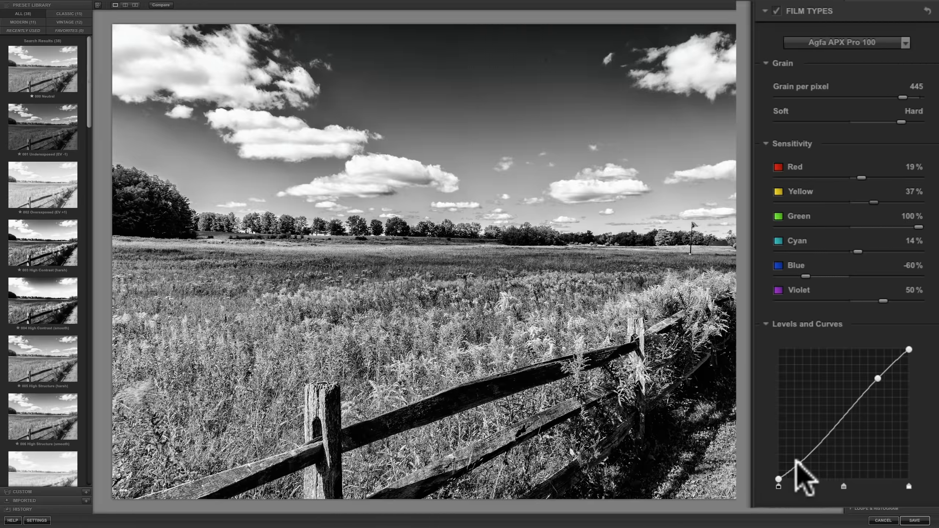
left_click_drag(796, 460, 796, 442)
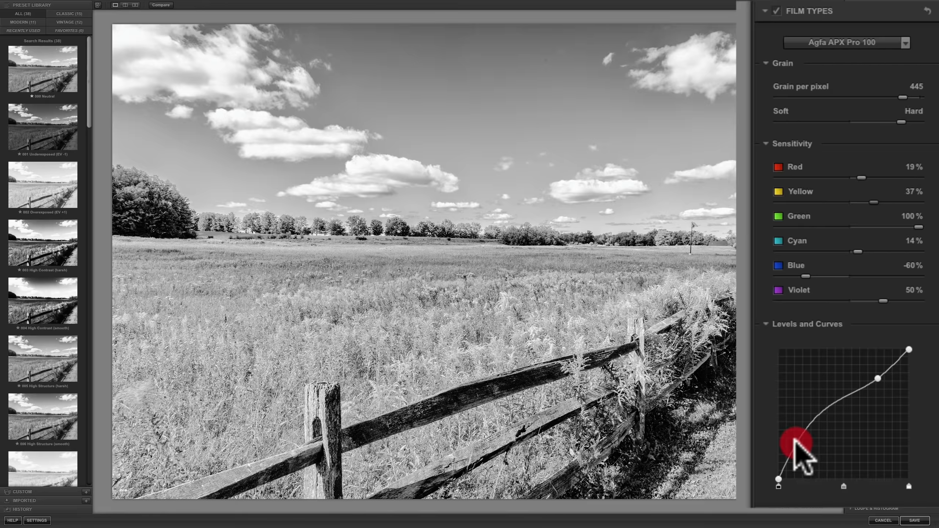
left_click_drag(795, 440, 798, 465)
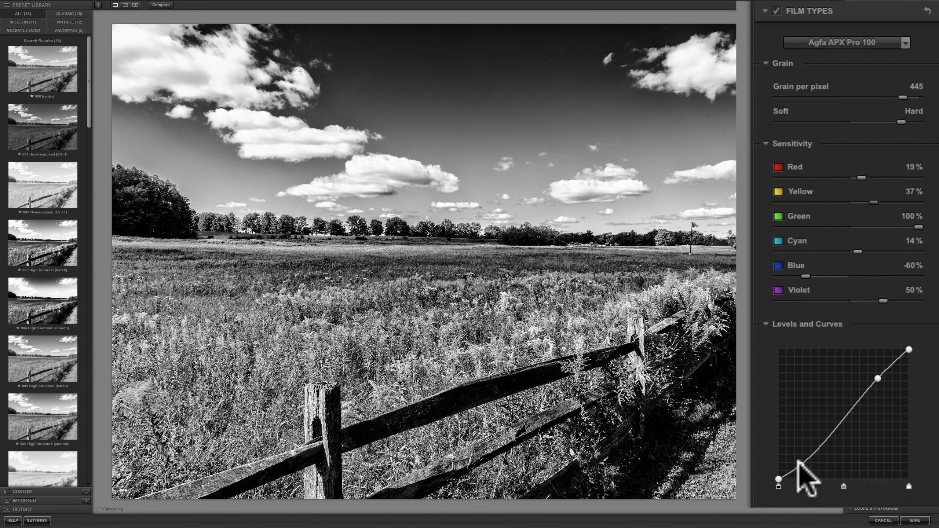
left_click(801, 462)
left_click_drag(798, 466, 795, 454)
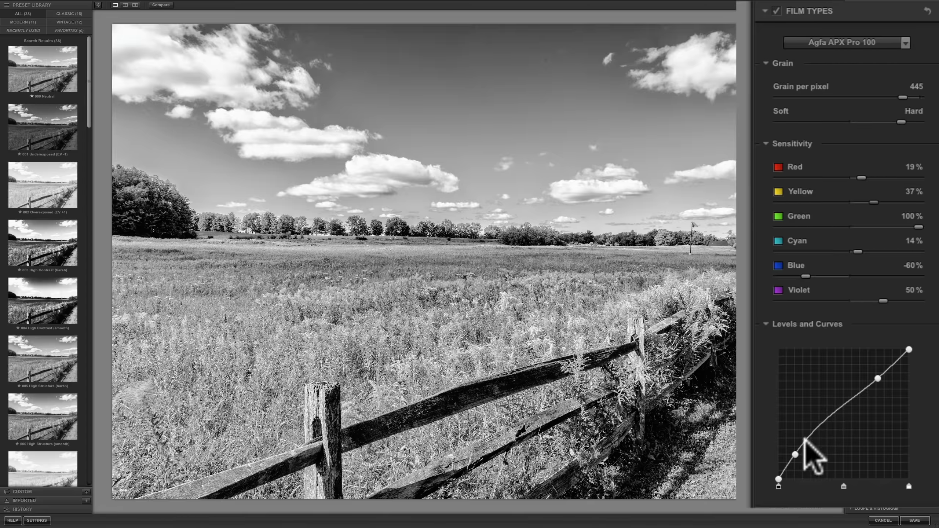
left_click_drag(795, 454, 798, 462)
Add two anchor points around the middle of the film's tone curve and raise the shadow point slightly.
left_click(845, 417)
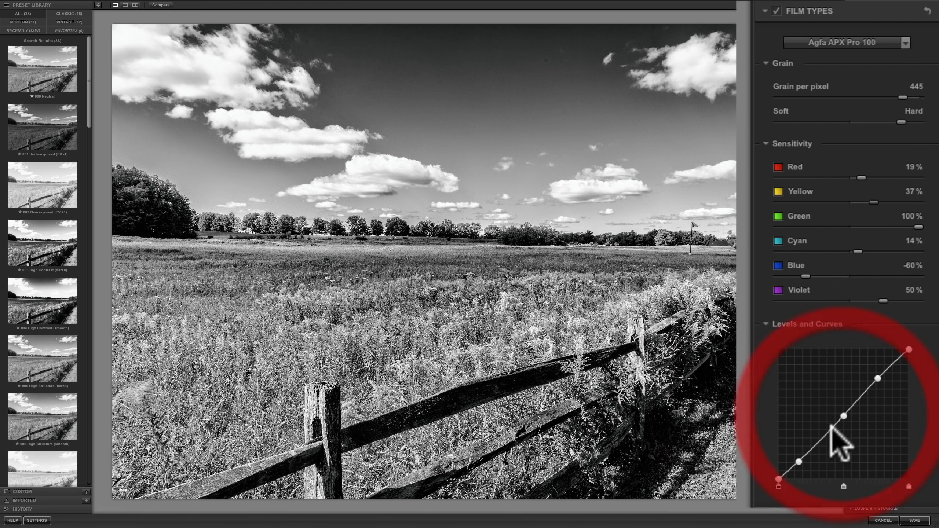
left_click(825, 434)
mouse_move(799, 461)
left_mouse_down()
mouse_move(791, 447)
mouse_move(796, 459)
left_mouse_up()
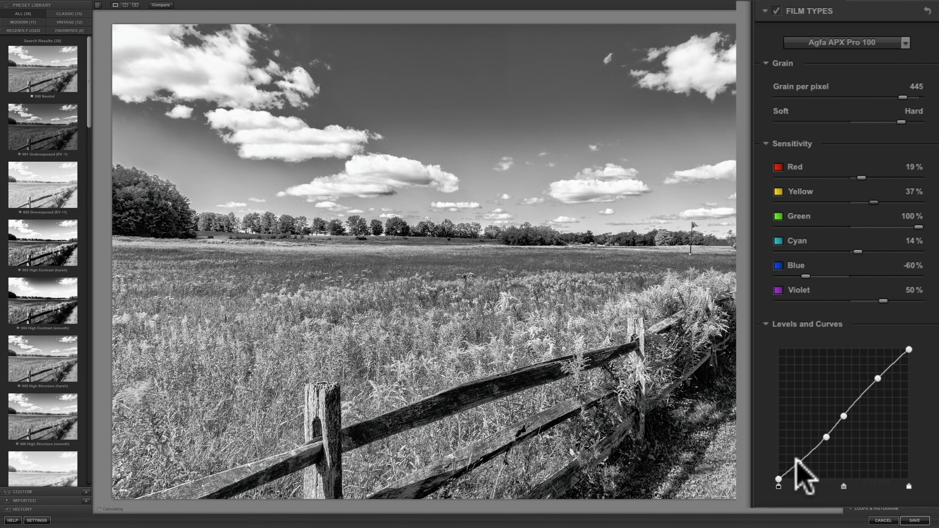
Add an anchor point at the lower end of the film's tone curve to deepen the shadows, and close the film settings.
left_click(797, 459)
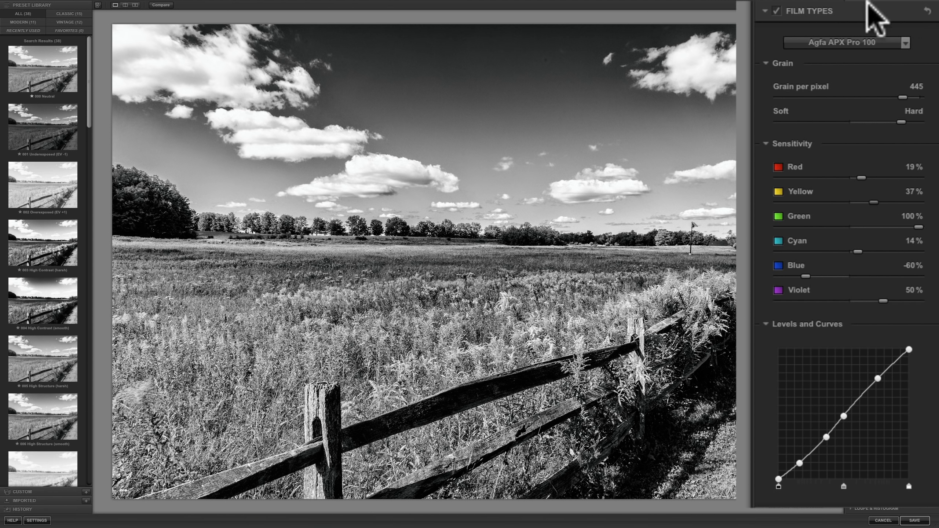
left_click(905, 67)
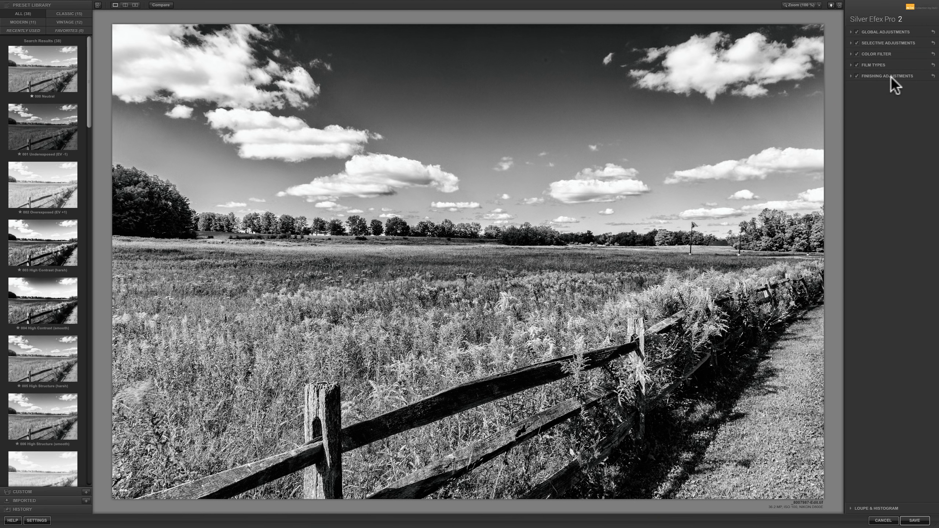
Apply Copper Toner 17 as the photo's toning in the finishing adjustments.
left_click(875, 75)
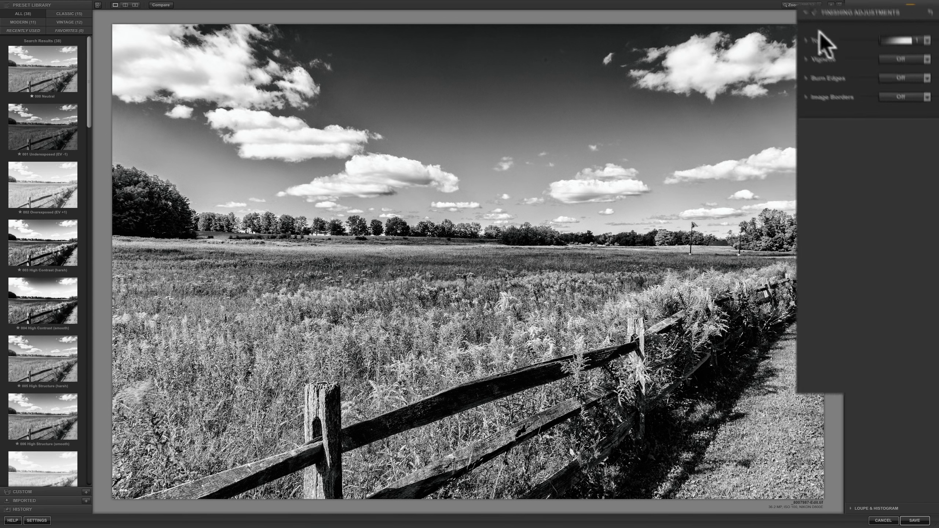
left_click(778, 44)
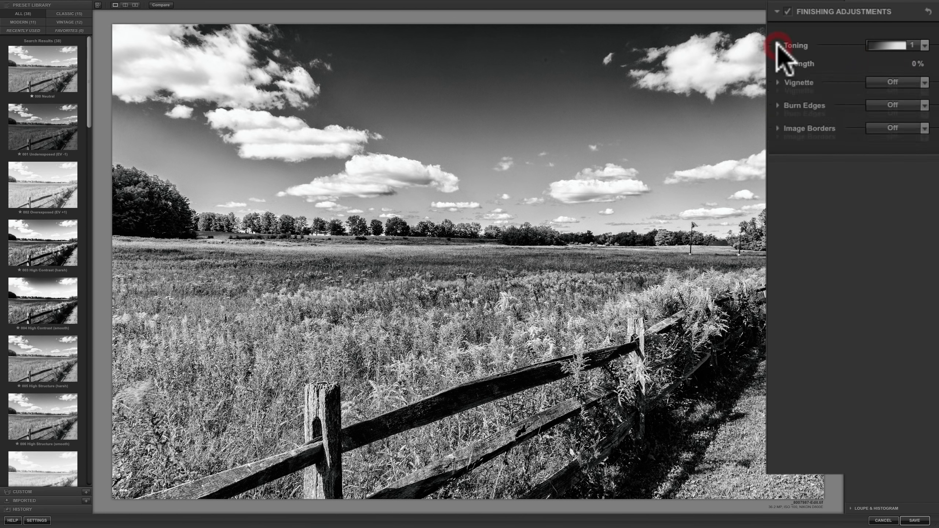
left_click(925, 45)
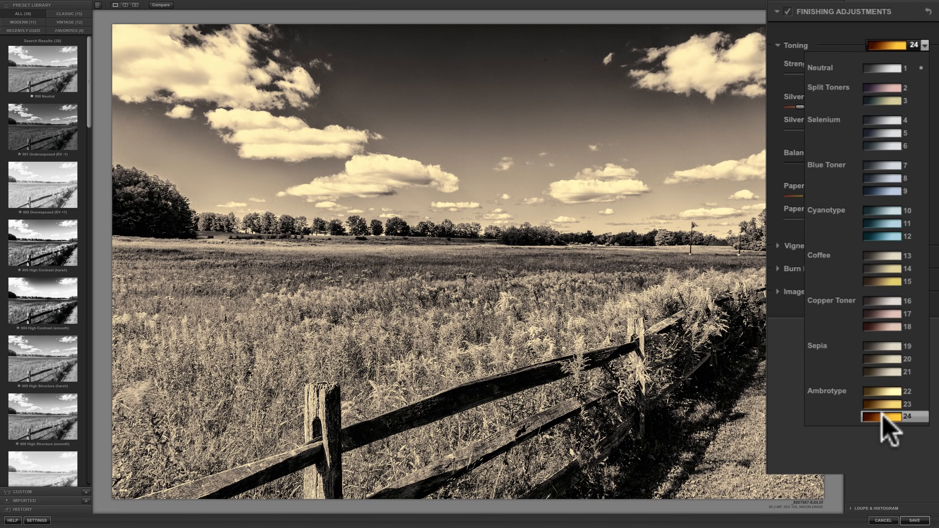
left_click(873, 314)
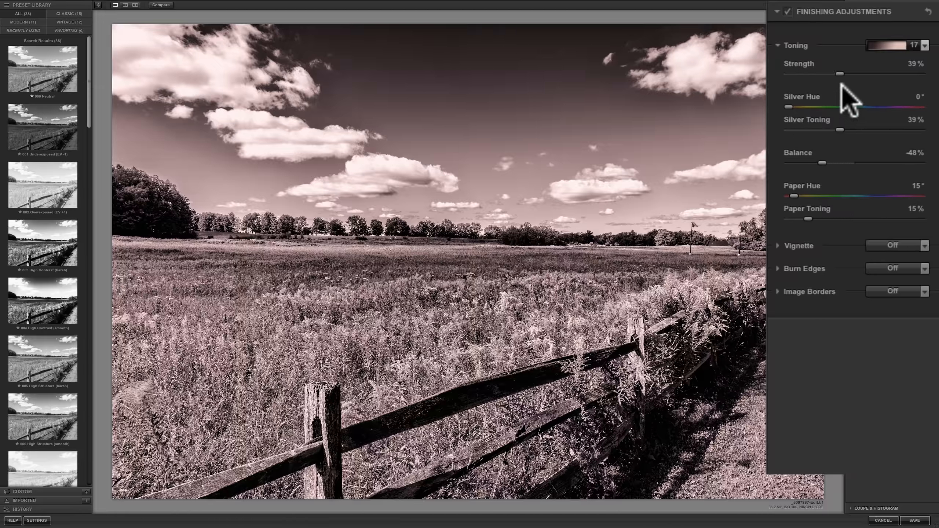
Try customizing the copper toning with a silver hue of 282°, silver toning reduced to about 23%, and a higher balance.
left_click_drag(787, 106, 891, 107)
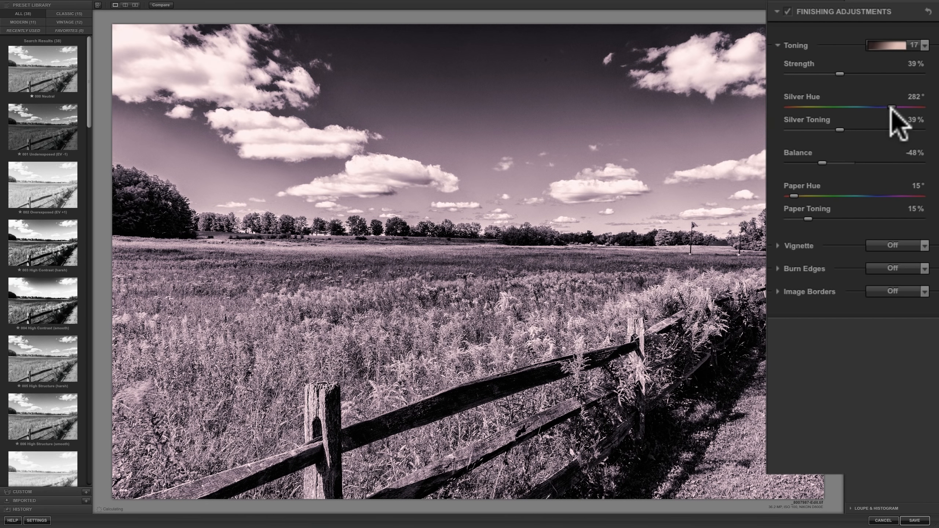
left_click_drag(840, 129, 814, 126)
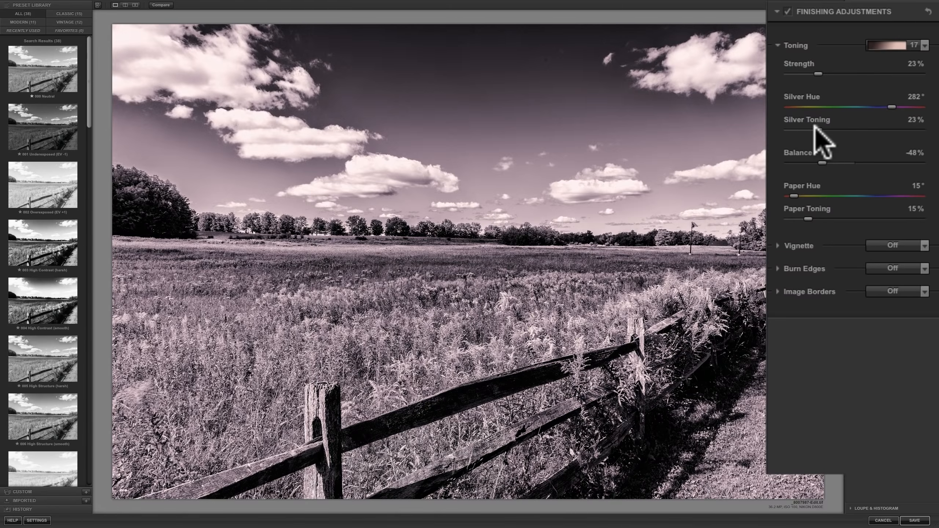
mouse_move(818, 74)
left_mouse_down()
mouse_move(863, 75)
mouse_move(832, 74)
mouse_move(811, 87)
left_mouse_up()
left_click_drag(807, 129, 815, 128)
left_click_drag(822, 163, 871, 165)
Try Split Toner 2 with balance at 38%, paper hue at 156° and paper toning at 12%.
left_click(925, 45)
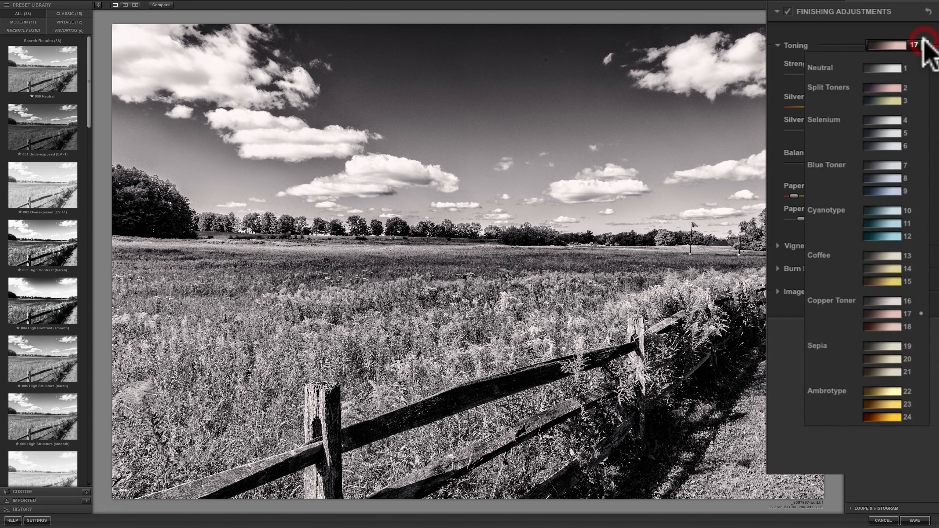
left_click(882, 89)
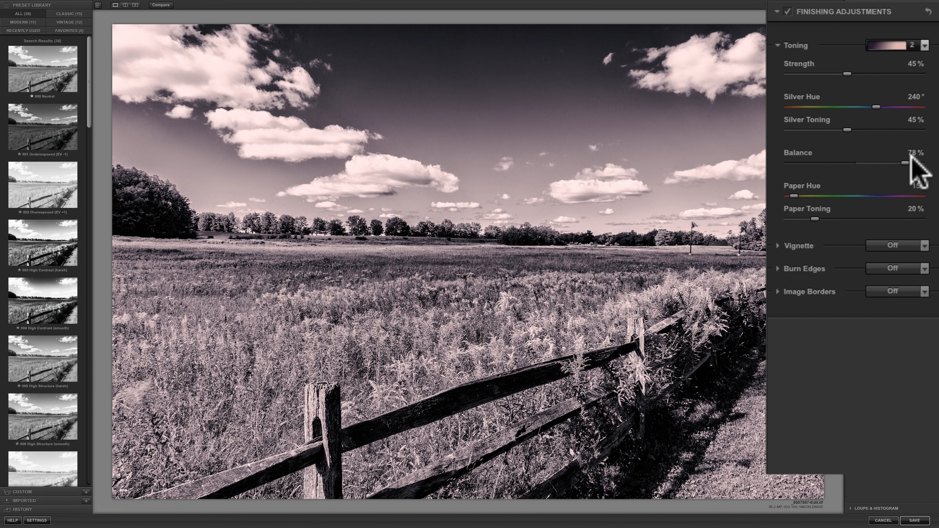
mouse_move(906, 164)
left_mouse_down()
mouse_move(783, 168)
mouse_move(902, 167)
mouse_move(888, 163)
left_mouse_up()
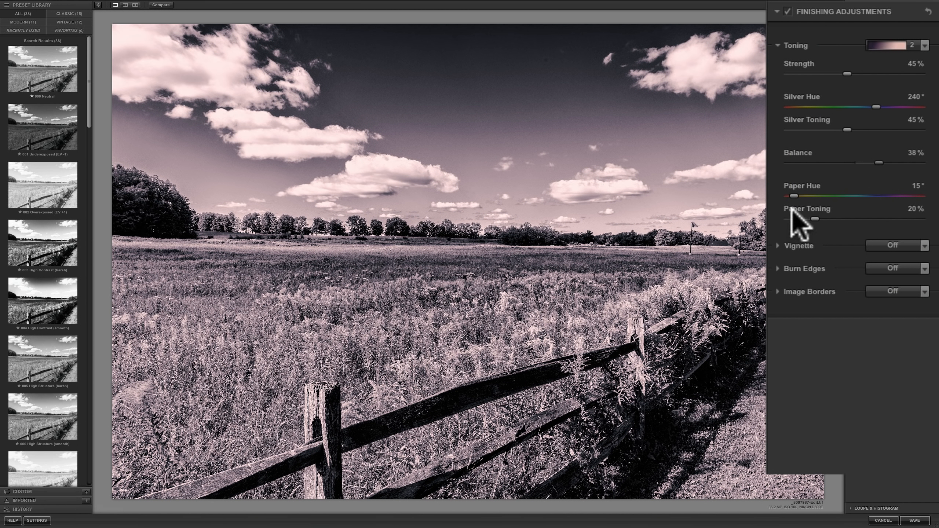
mouse_move(791, 195)
left_mouse_down()
mouse_move(869, 196)
mouse_move(808, 196)
left_mouse_up()
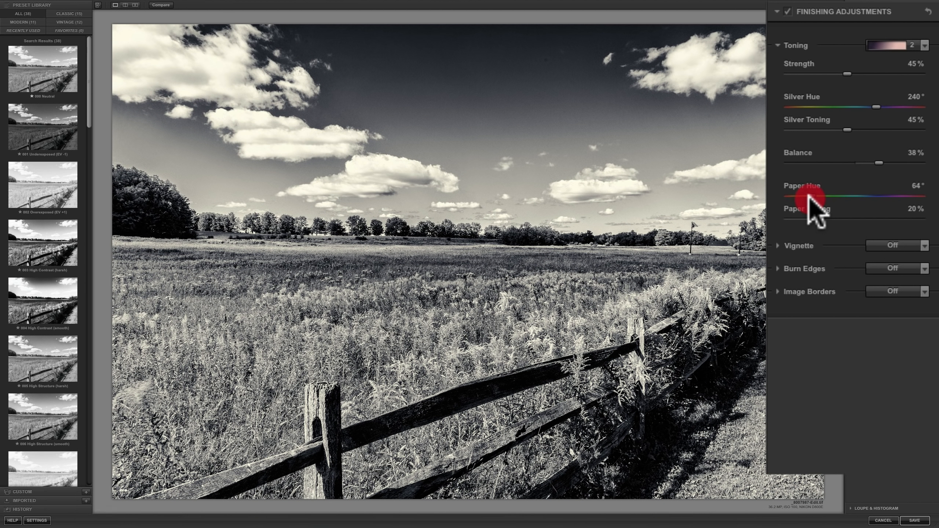
left_click_drag(808, 196, 798, 219)
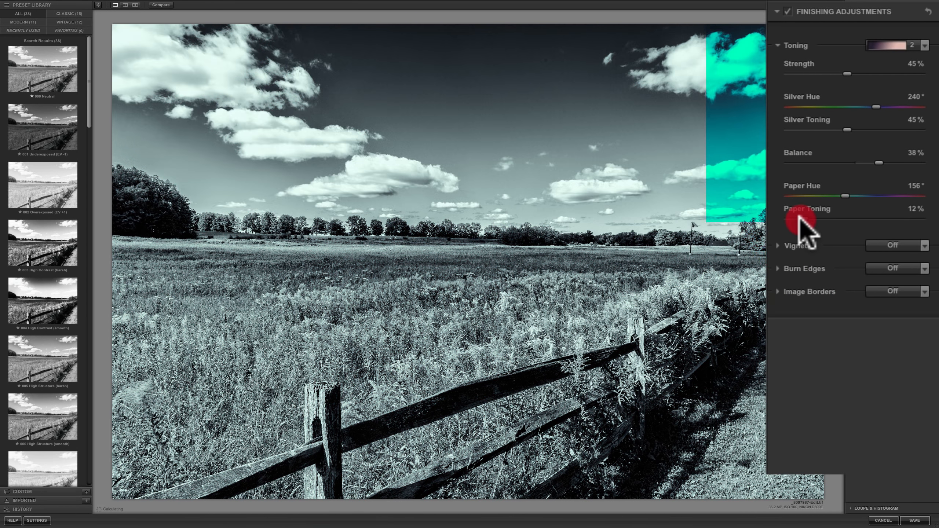
Switch the toning back to the Copper Toner 17 preset and collapse its settings.
left_click(898, 46)
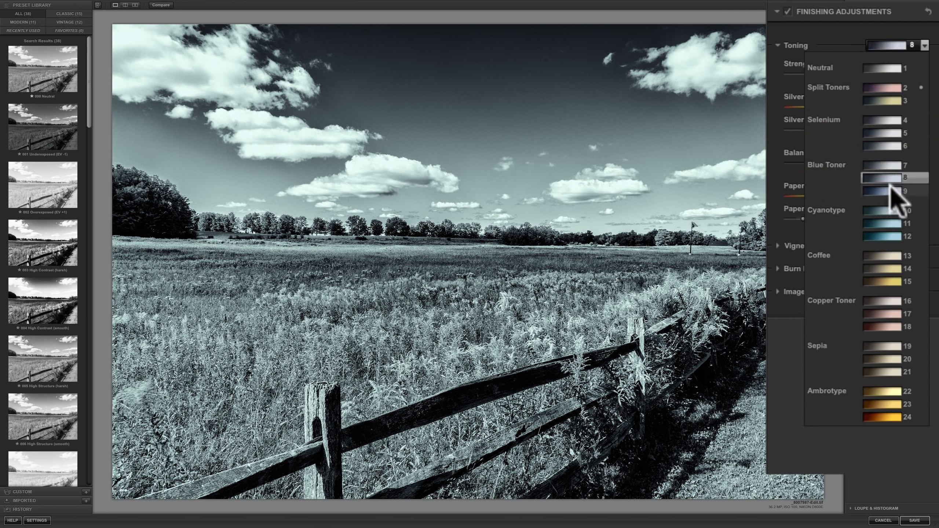
left_click(881, 314)
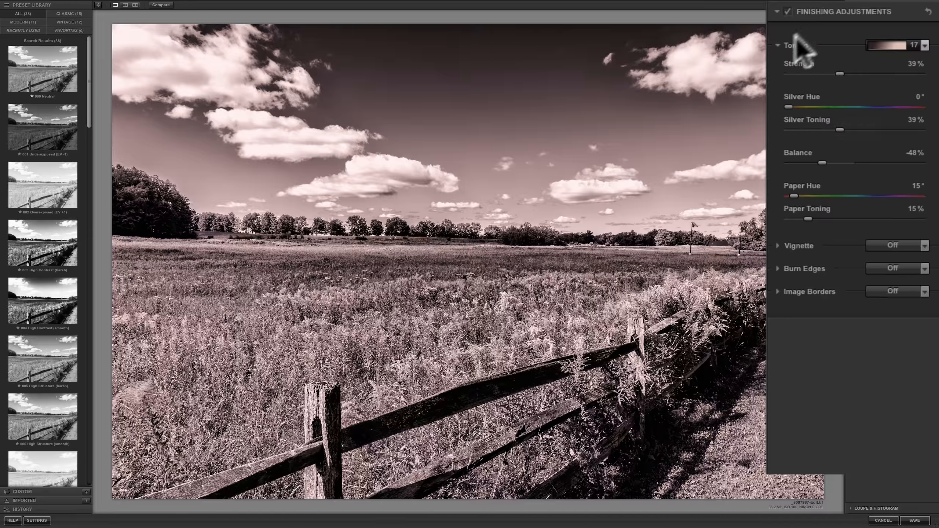
left_click(776, 45)
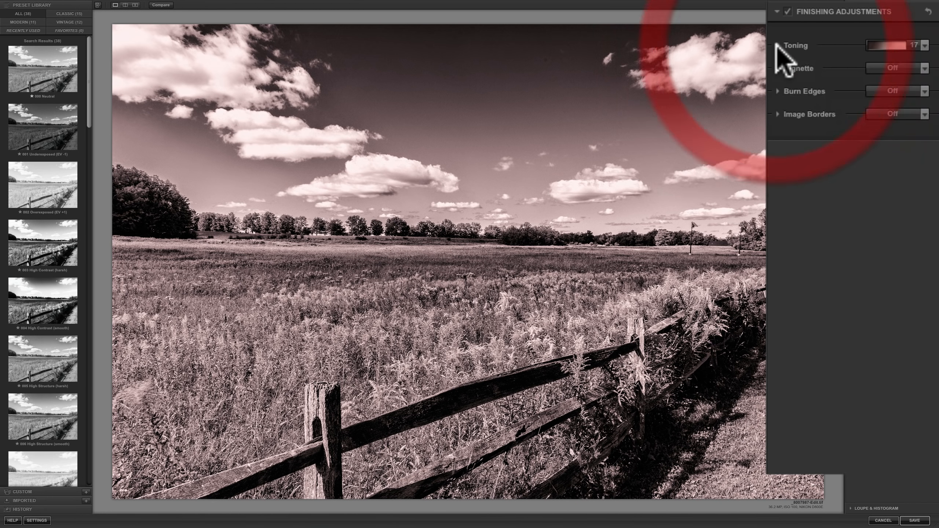
Try the Black Frame 1 vignette with its amount at -41% and a fully rectangular shape.
left_click(777, 67)
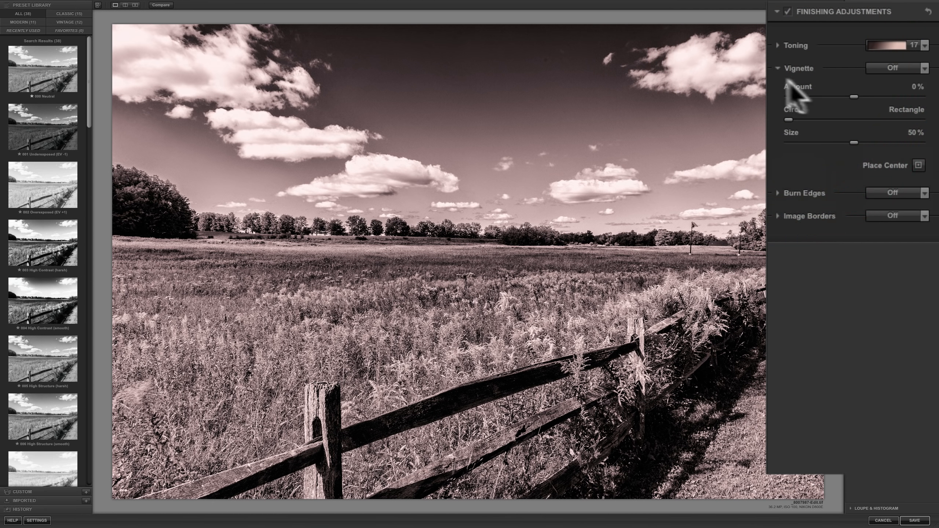
left_click(924, 67)
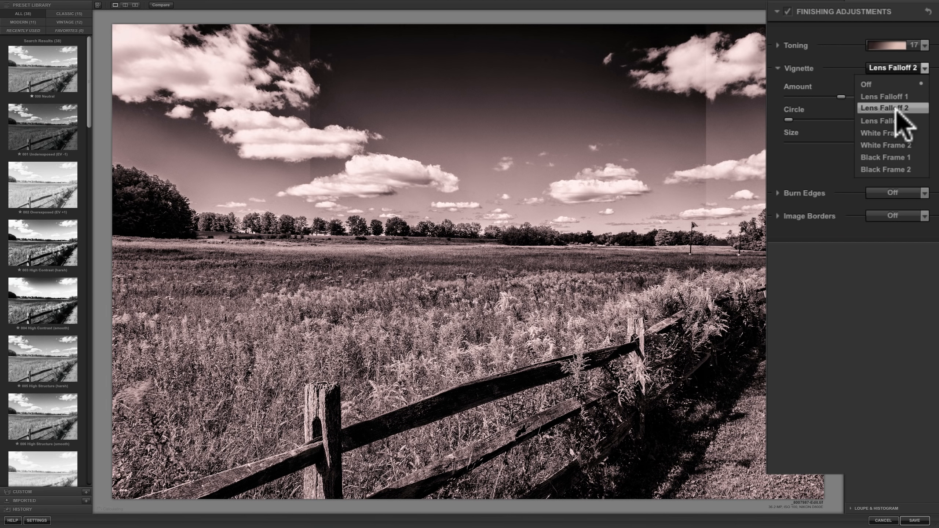
left_click(897, 155)
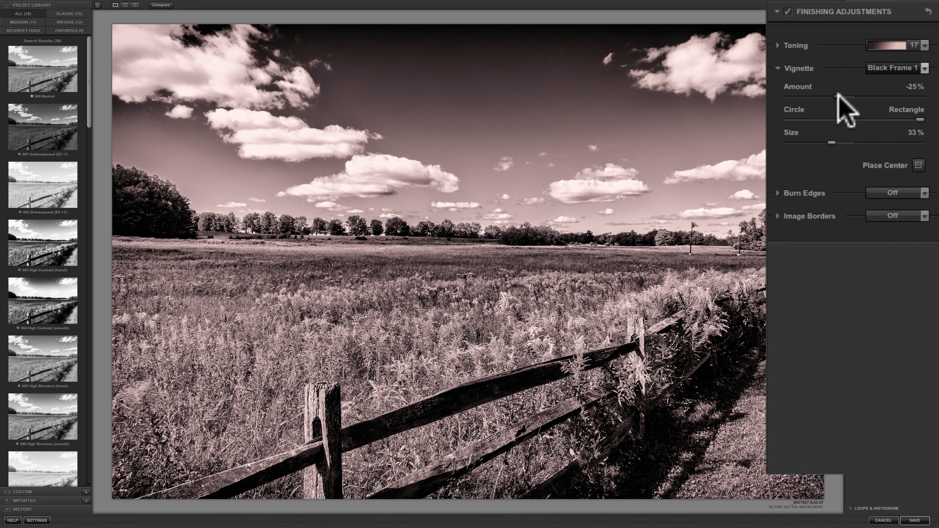
mouse_move(836, 97)
left_mouse_down()
mouse_move(768, 97)
mouse_move(930, 98)
mouse_move(876, 109)
mouse_move(828, 97)
left_mouse_up()
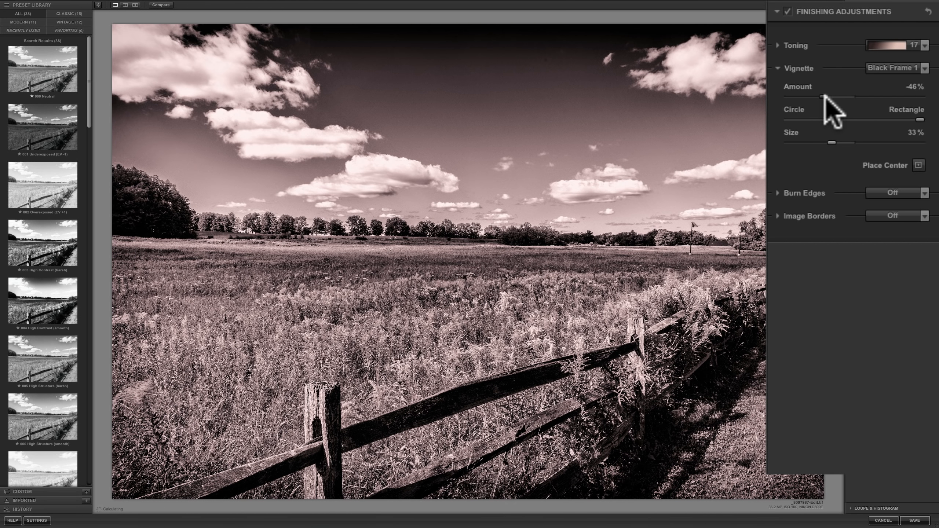
mouse_move(919, 118)
left_mouse_down()
mouse_move(783, 115)
mouse_move(919, 120)
left_mouse_up()
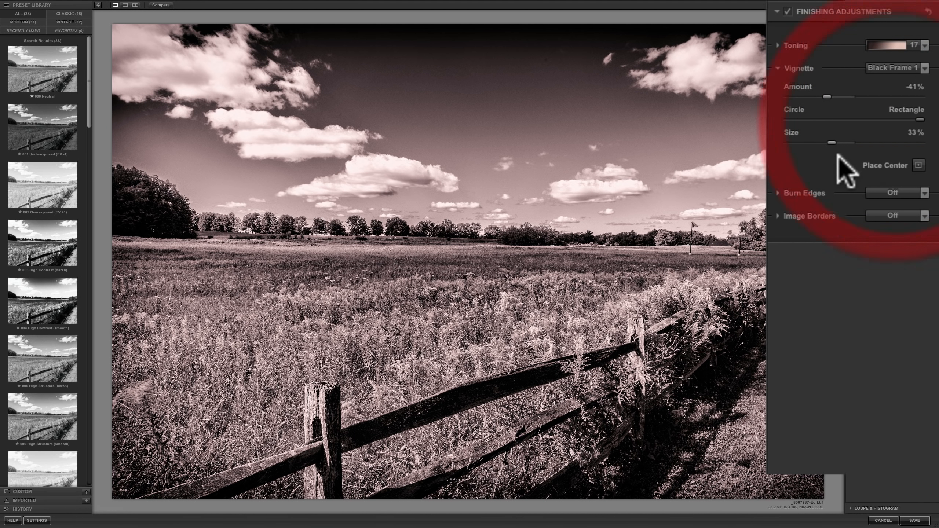
Try the vignette size at both its 100% and 0% extremes, and set it to 20%.
left_click_drag(829, 139, 924, 144)
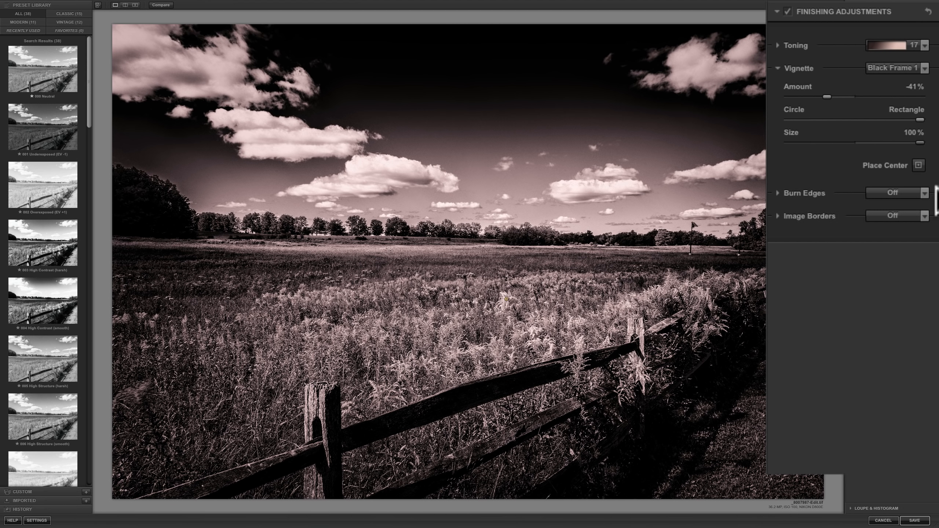
left_click_drag(911, 138, 783, 139)
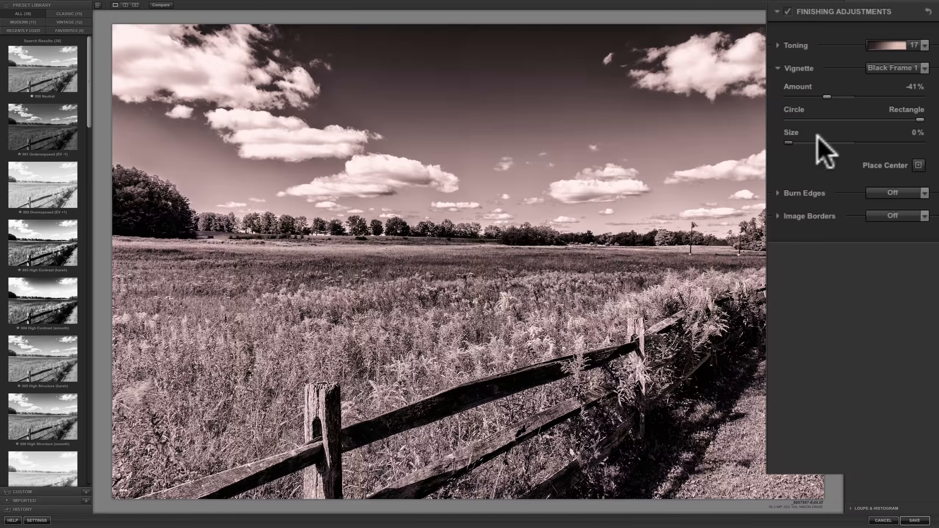
left_click_drag(786, 141, 814, 141)
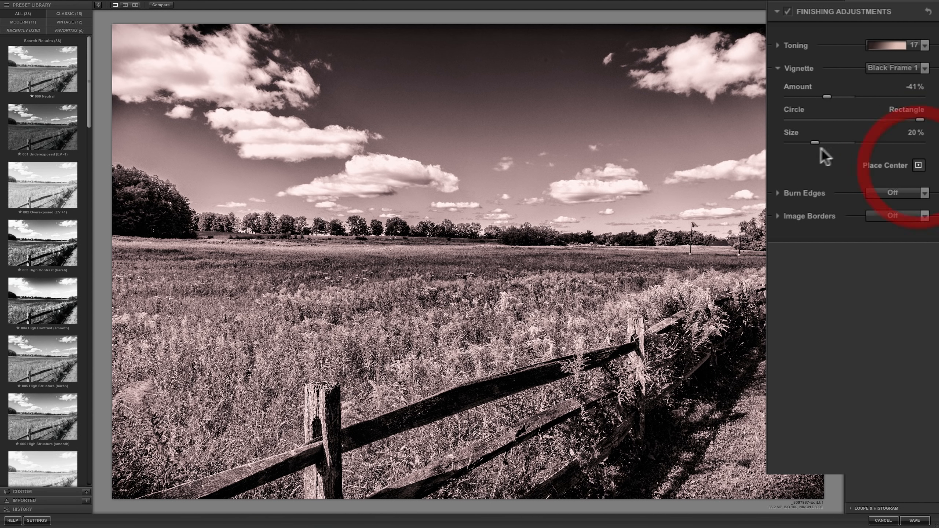
Set the vignette size to 87% and try its center near the upper-right clouds and in the middle of the photo.
left_click(683, 102)
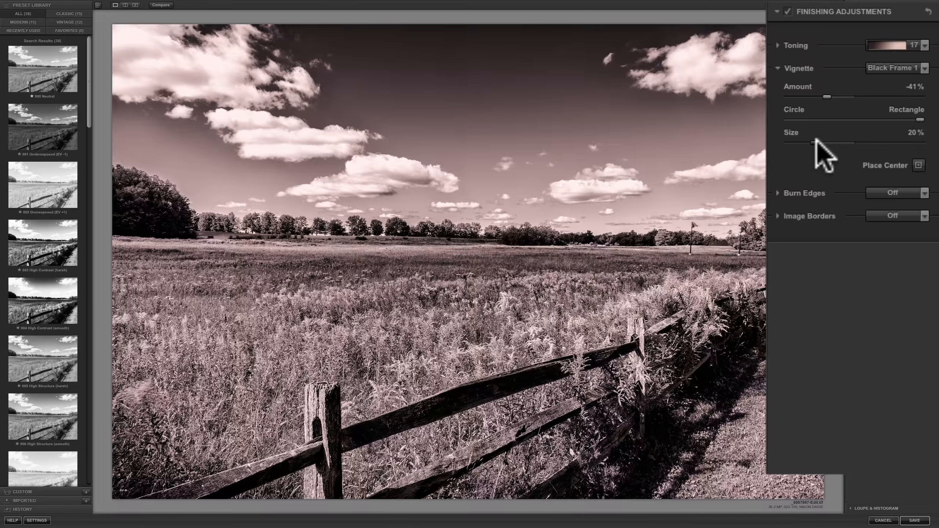
left_click_drag(814, 142, 902, 145)
left_click(919, 166)
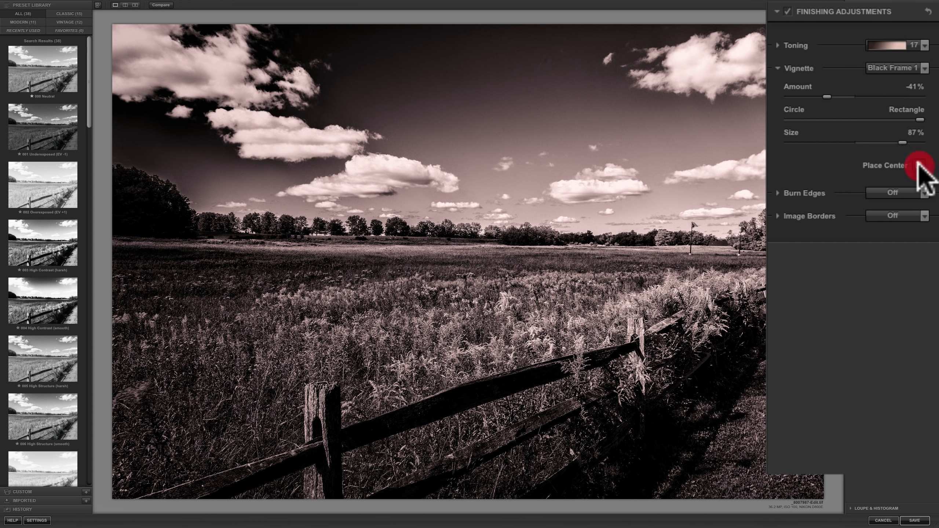
left_click(467, 257)
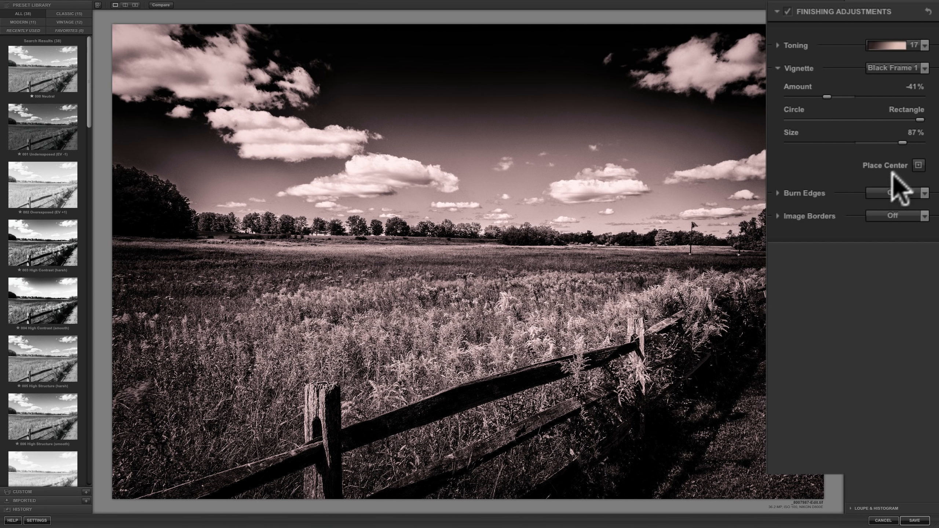
left_click(918, 165)
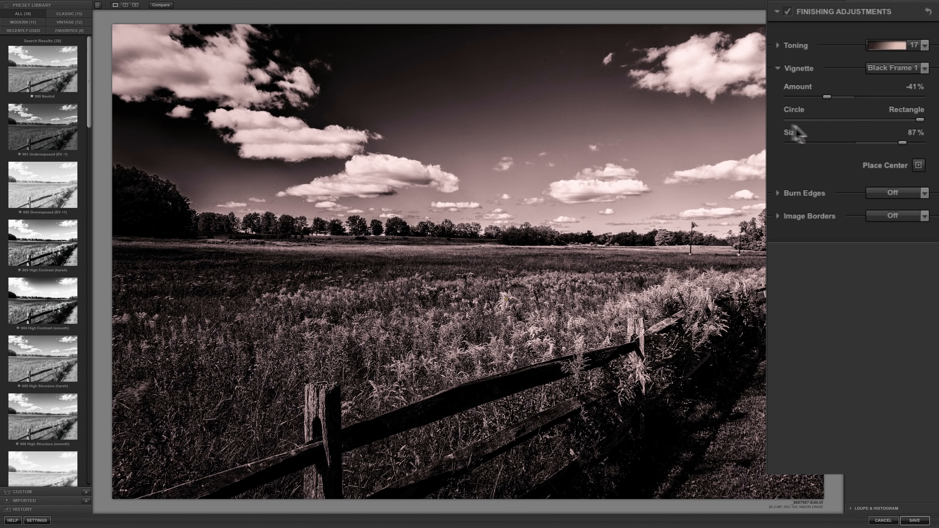
Switch the toning to Neutral 1 for comparison and reapply Copper Toner 17.
left_click(905, 45)
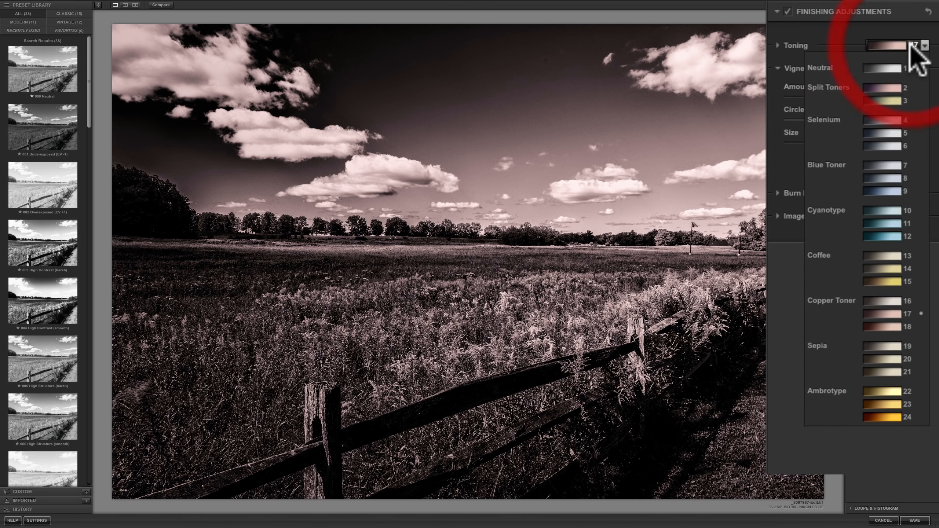
left_click(891, 65)
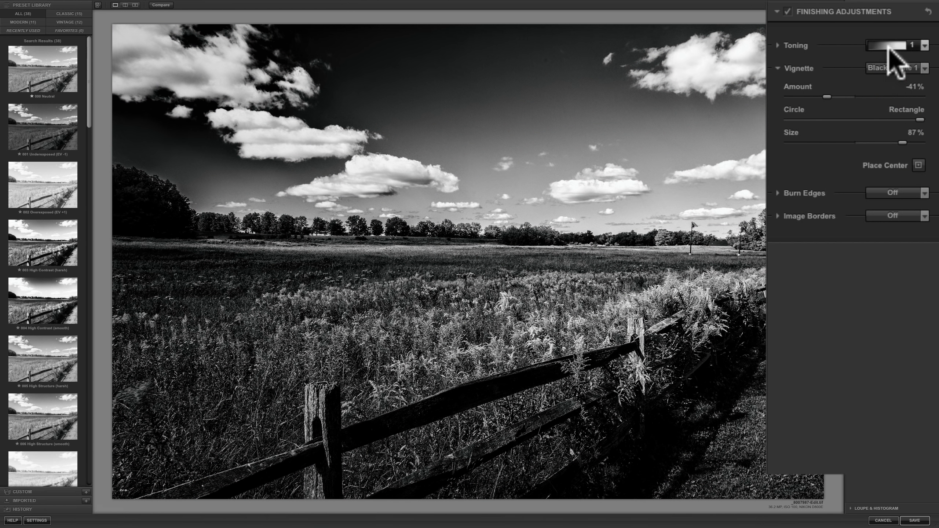
left_click(890, 44)
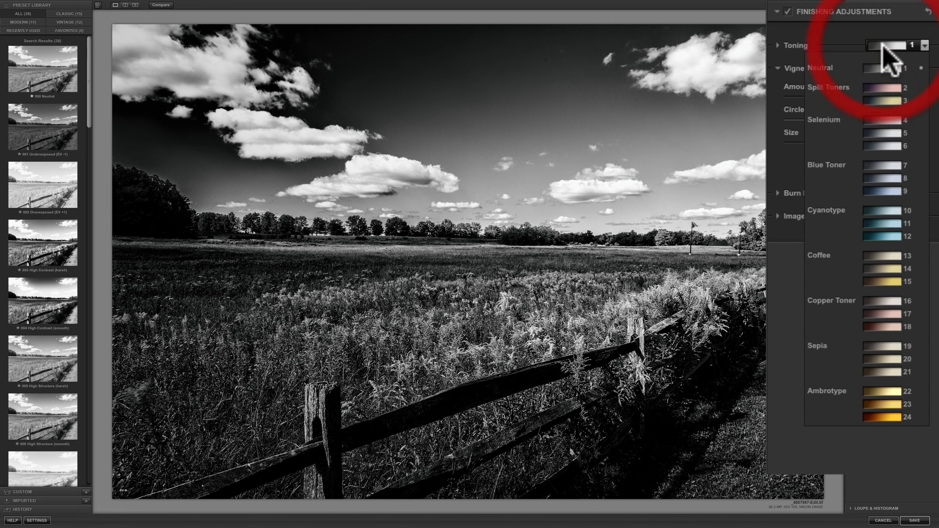
left_click(880, 358)
left_click(882, 313)
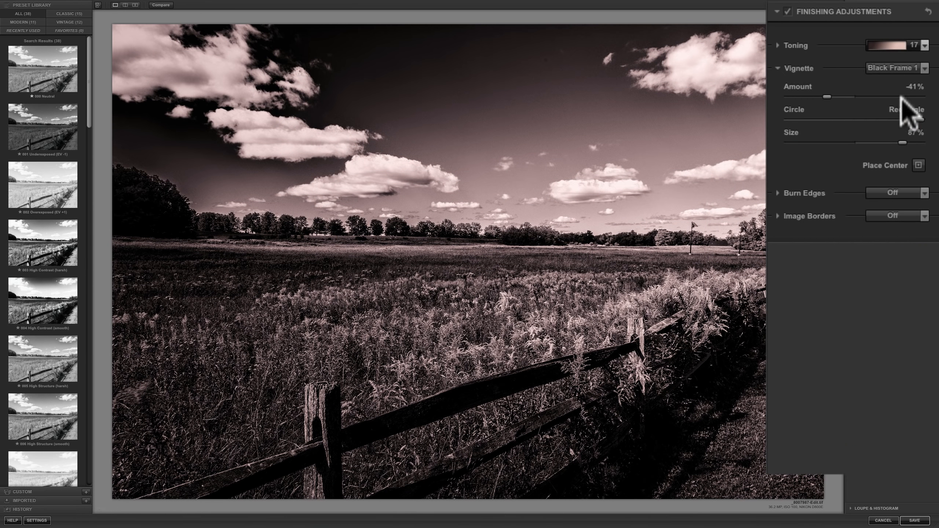
Change the vignette to the Lens Falloff 2 preset and collapse its settings.
left_click(905, 69)
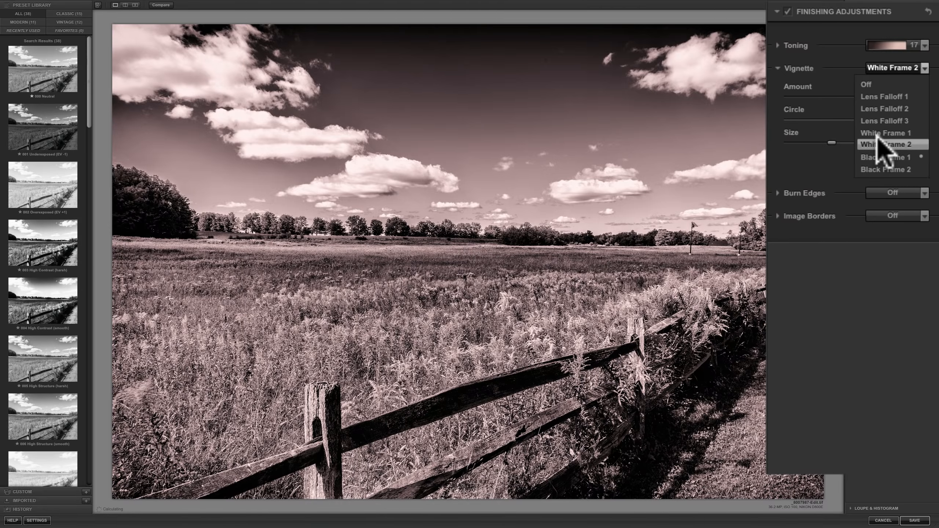
left_click(872, 109)
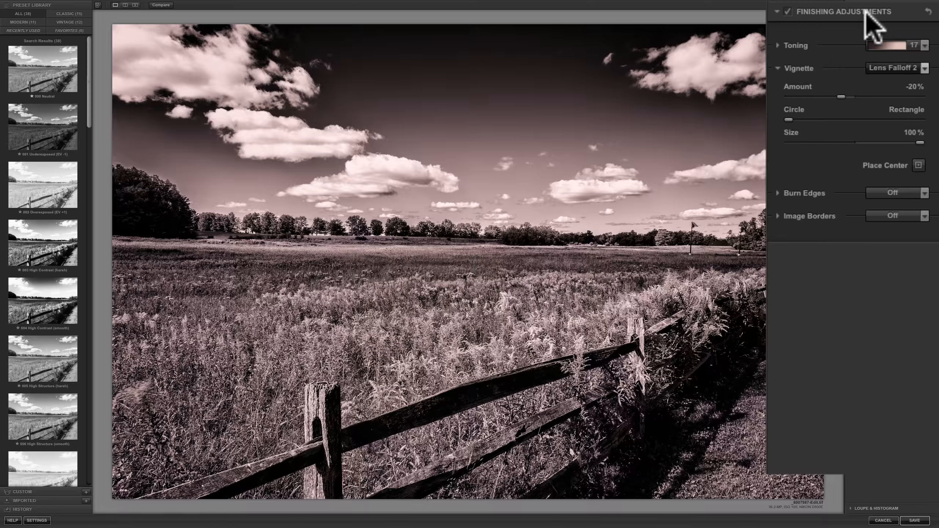
left_click(777, 68)
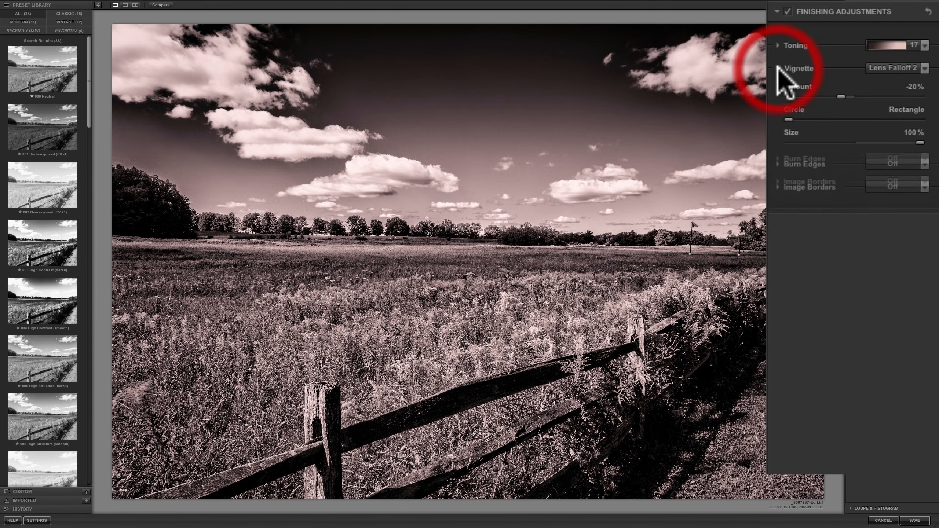
Open the Burn Edges settings and preview its presets, including All Edges (Soft) 2, without applying one.
left_click(778, 91)
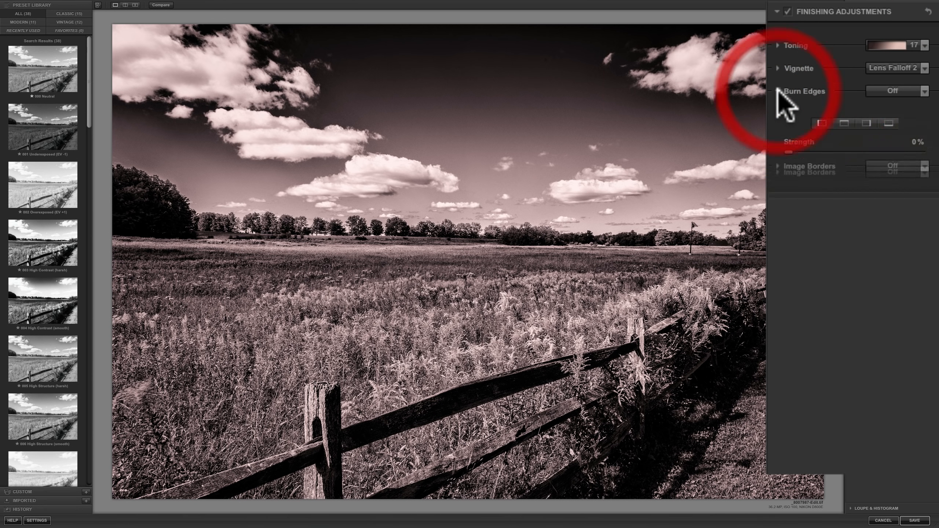
left_click(895, 93)
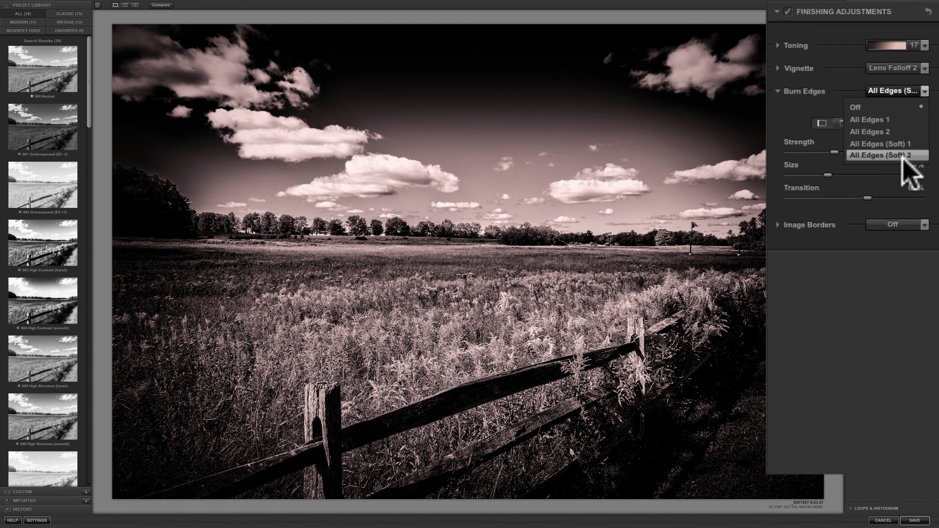
left_click(789, 124)
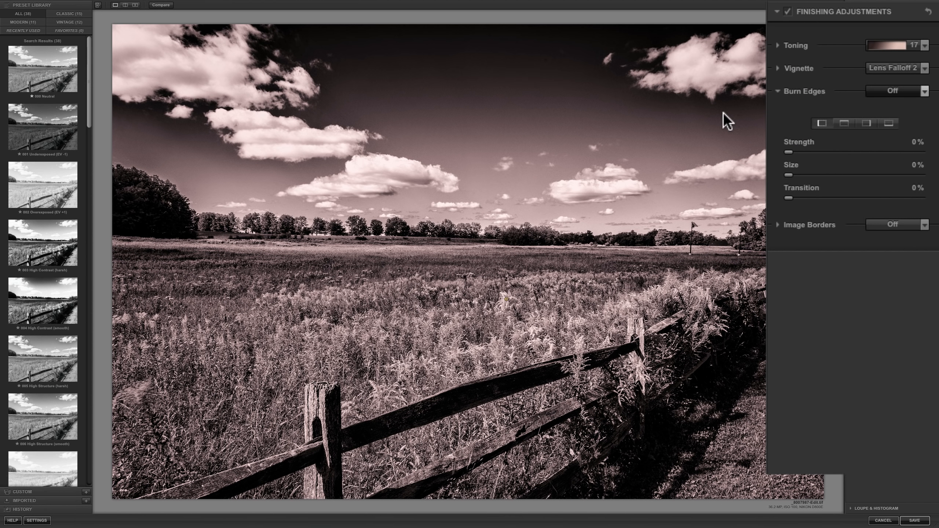
Try burning the photo's left edge at 100% strength and size with 10% transition, and reduce size to 49% and strength to 54%.
left_click(821, 123)
left_click_drag(789, 151, 923, 149)
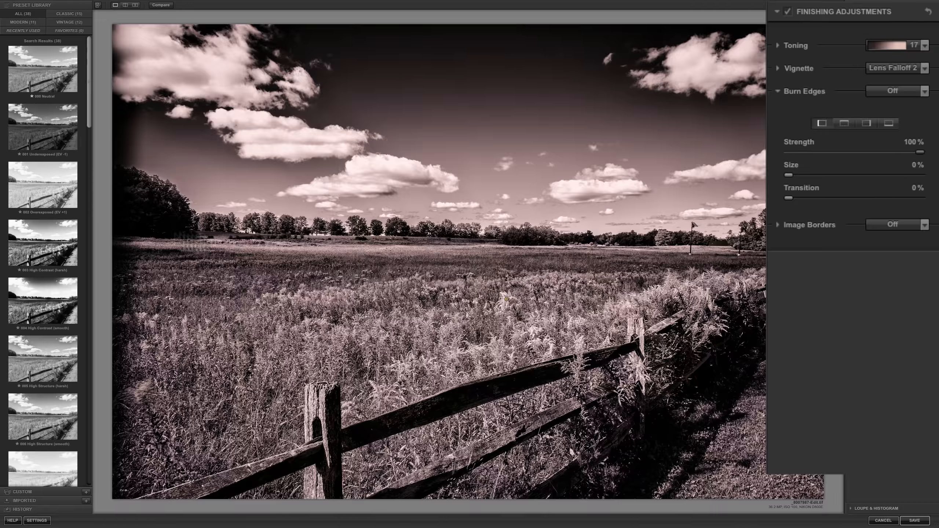
left_click_drag(788, 175, 920, 175)
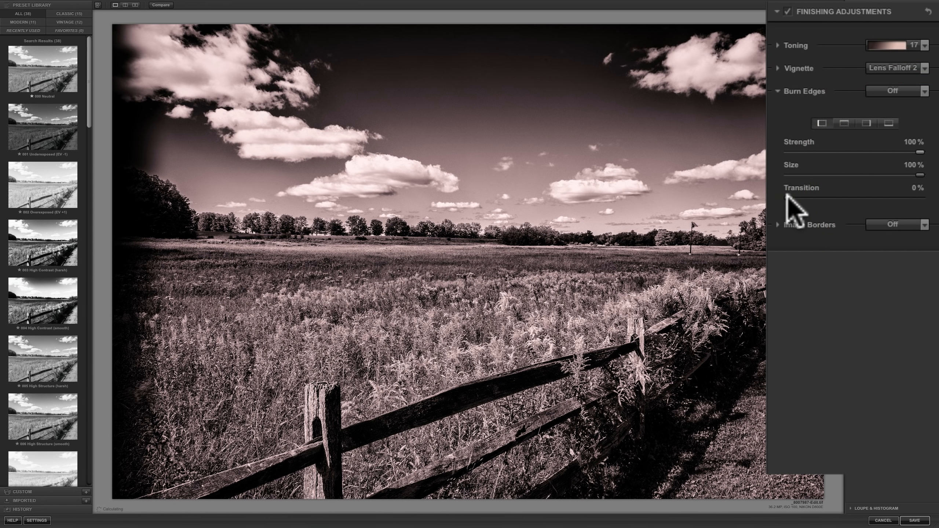
mouse_move(787, 197)
left_mouse_down()
mouse_move(899, 202)
mouse_move(801, 200)
left_mouse_up()
mouse_move(919, 175)
left_mouse_down()
mouse_move(820, 175)
mouse_move(852, 174)
left_mouse_up()
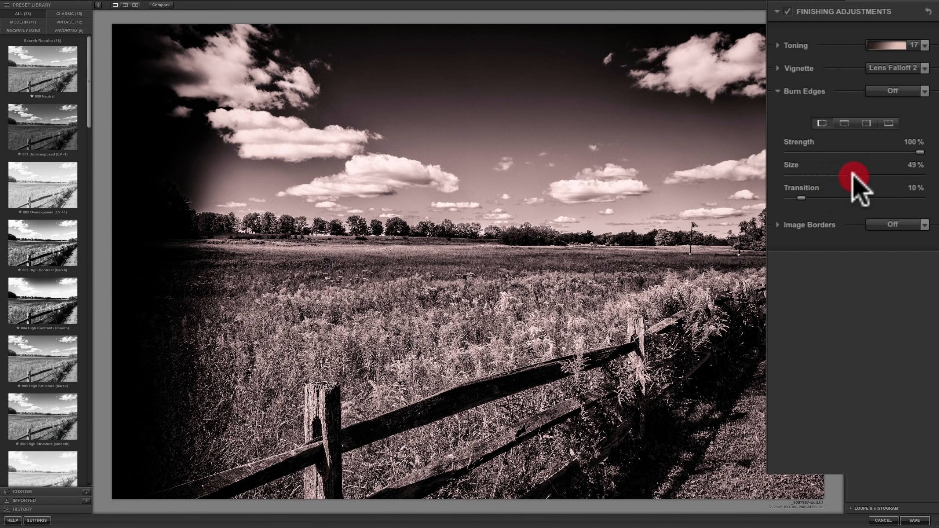
left_click_drag(920, 152, 859, 152)
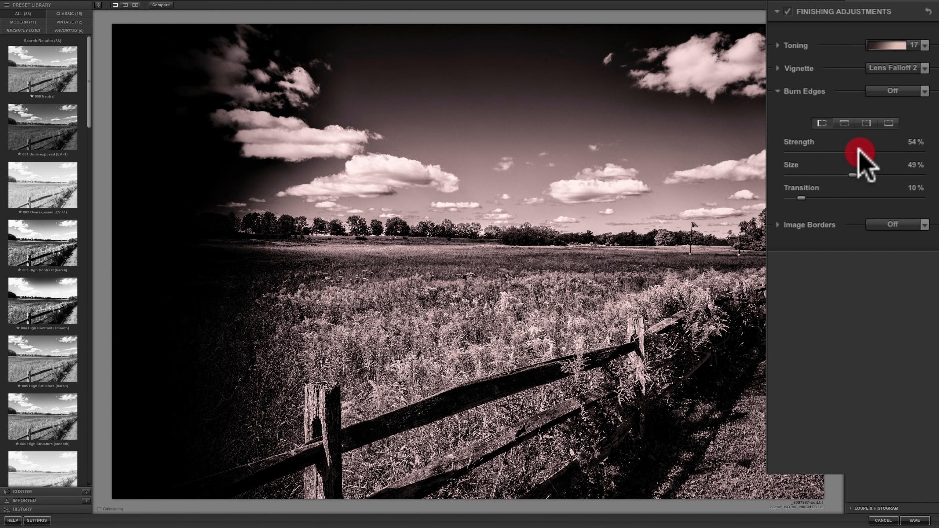
Try burning the photo's top edge with strength 78%, size 73% and transition about 27%.
left_click(843, 124)
left_click_drag(787, 152, 891, 151)
left_click_drag(789, 174, 884, 175)
left_click_drag(787, 198, 835, 210)
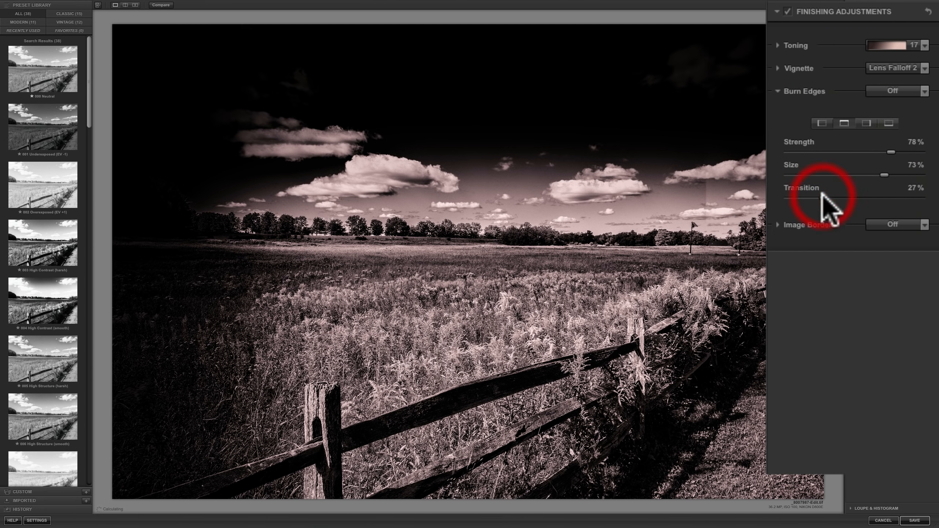
Try burning the photo's right edge with strength 59%, size 43% and transition 30%.
left_click(866, 123)
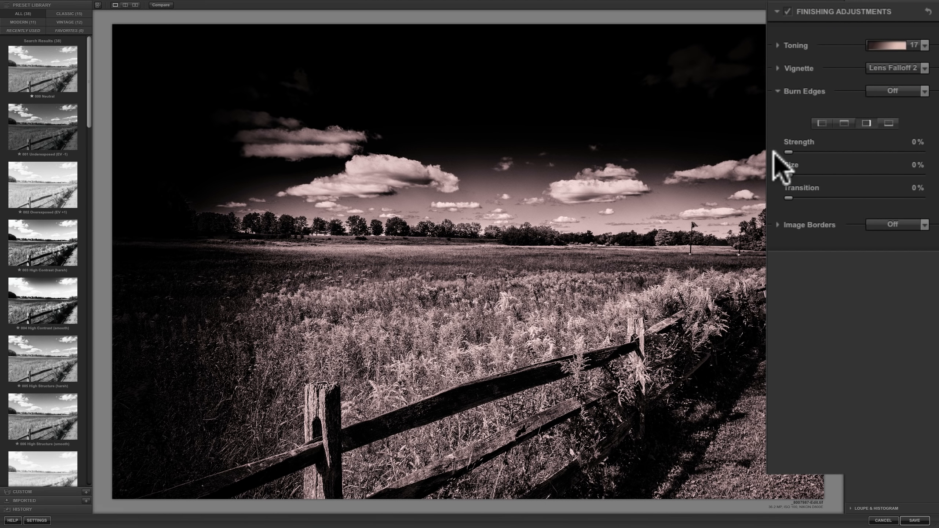
left_click_drag(792, 152, 866, 152)
left_click_drag(792, 175, 841, 175)
left_click(830, 198)
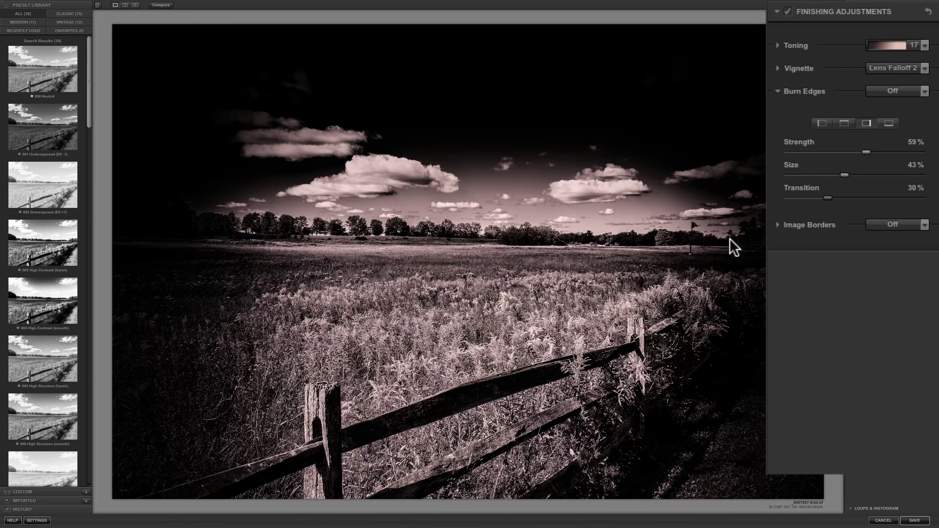
Try burning the photo's bottom edge with strength 49%, size 41% and transition 35%.
left_click(888, 123)
left_click_drag(785, 152, 852, 153)
left_click_drag(792, 175, 841, 175)
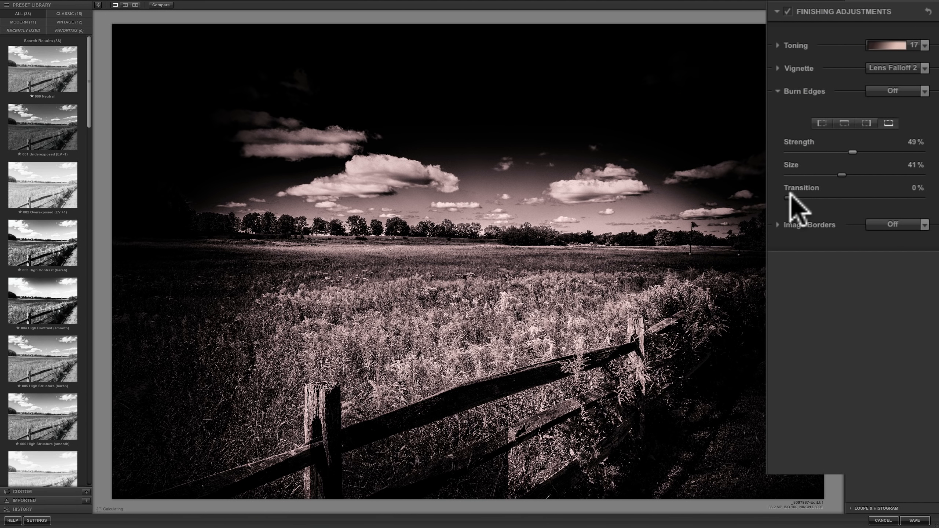
left_click_drag(788, 197, 835, 199)
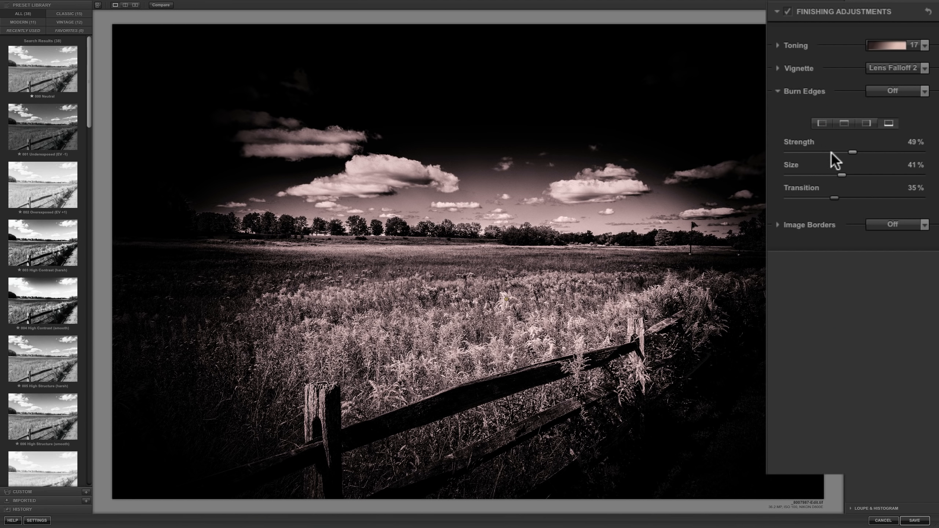
Clear the burned edges by applying the All Edges 1 preset and switching Burn Edges back to Off, and collapse its settings.
left_click(905, 92)
left_click(896, 102)
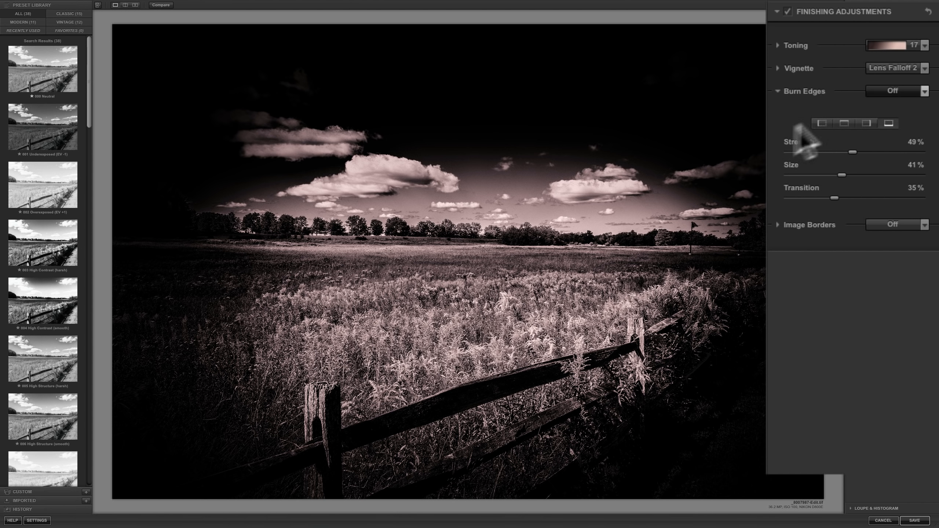
left_click(822, 123)
left_click(891, 92)
left_click(868, 130)
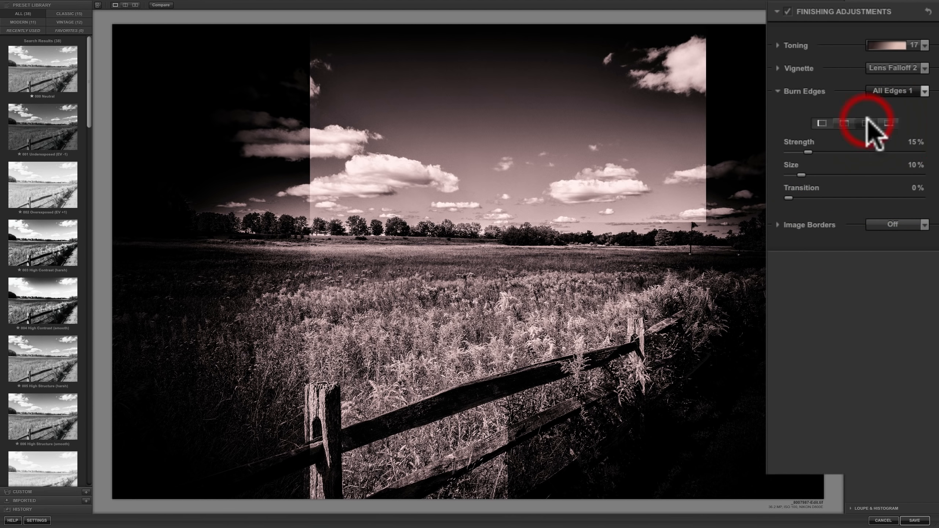
left_click(890, 91)
left_click(869, 107)
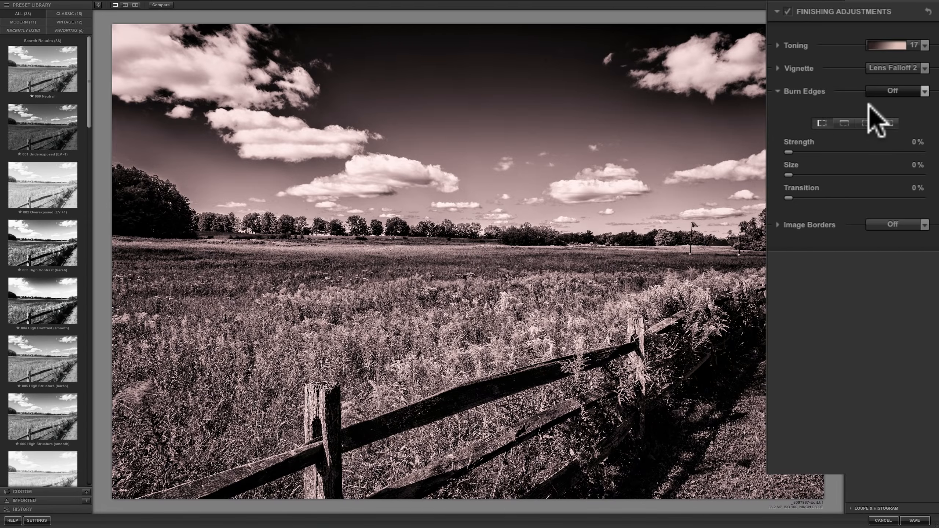
left_click(777, 91)
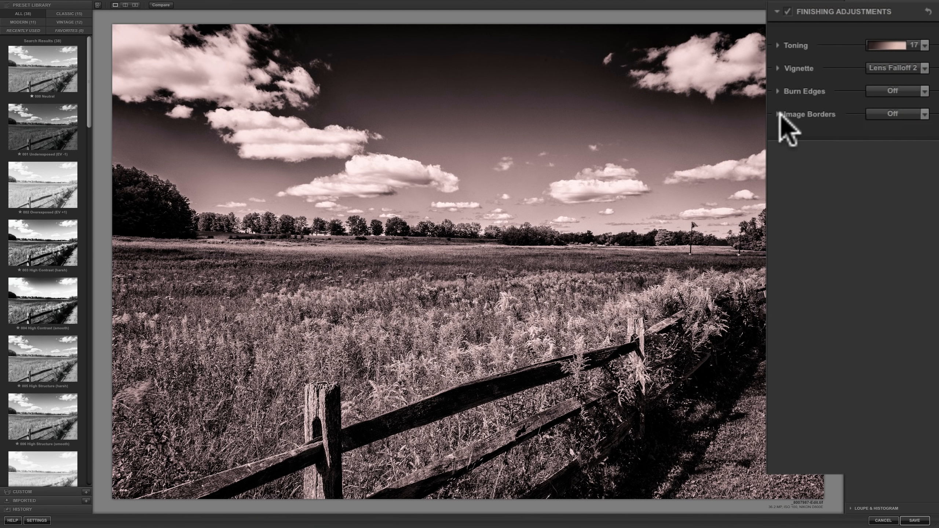
Open the Image Borders settings, preview the border types and apply Type 7.
left_click(776, 115)
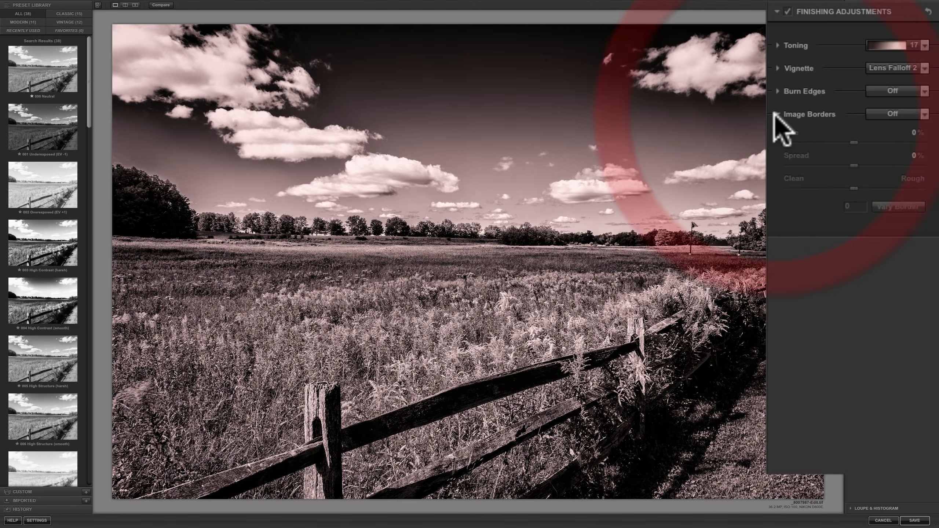
left_click(901, 113)
left_click(902, 115)
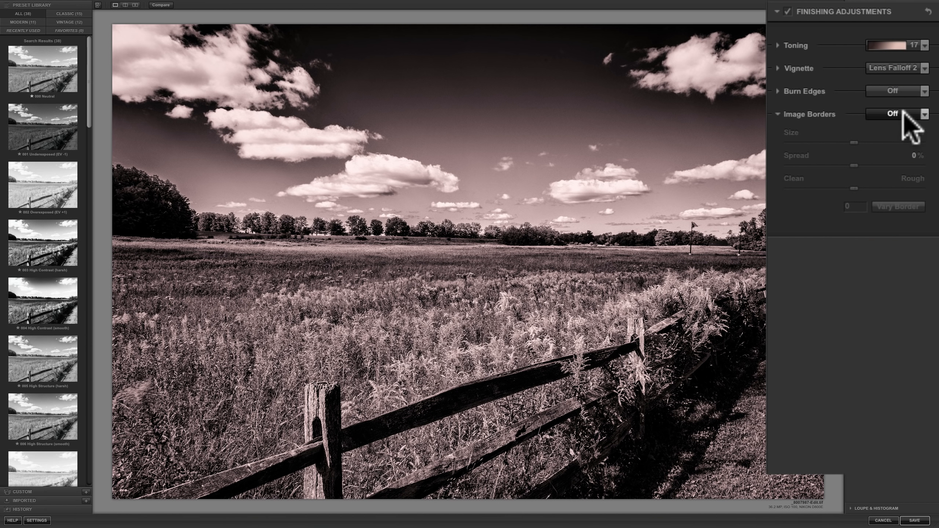
left_click(904, 115)
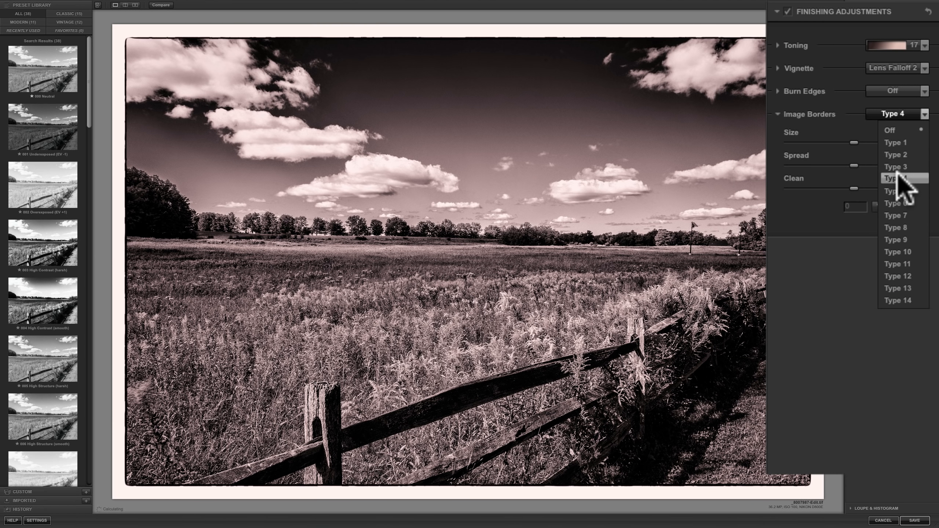
left_click(894, 215)
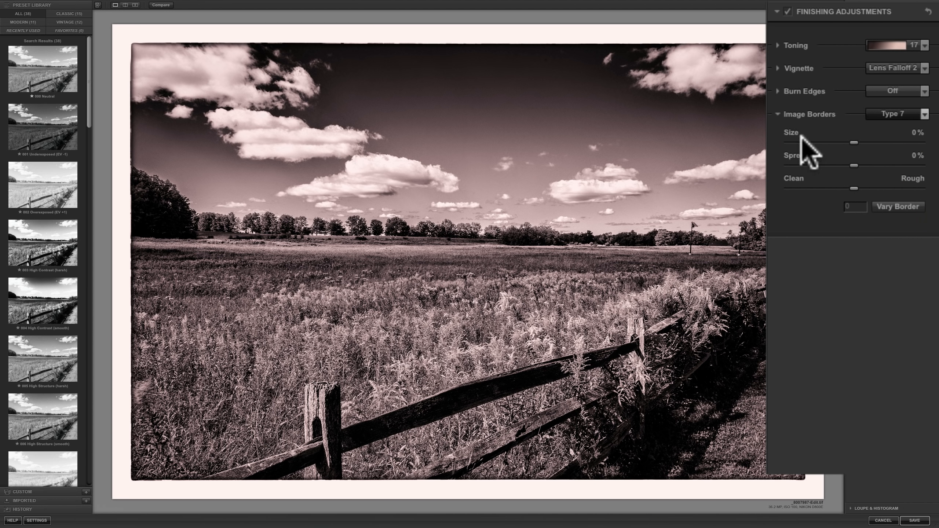
Set the border size to -58% and its spread to 90%, and compare a fully clean border with a rough one.
left_click_drag(855, 142, 821, 164)
left_click(816, 165)
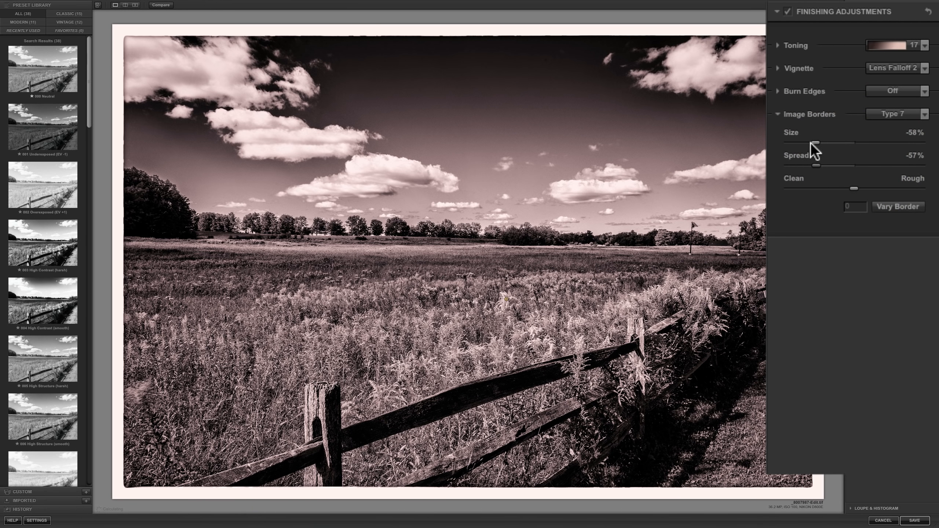
left_click_drag(816, 165, 910, 165)
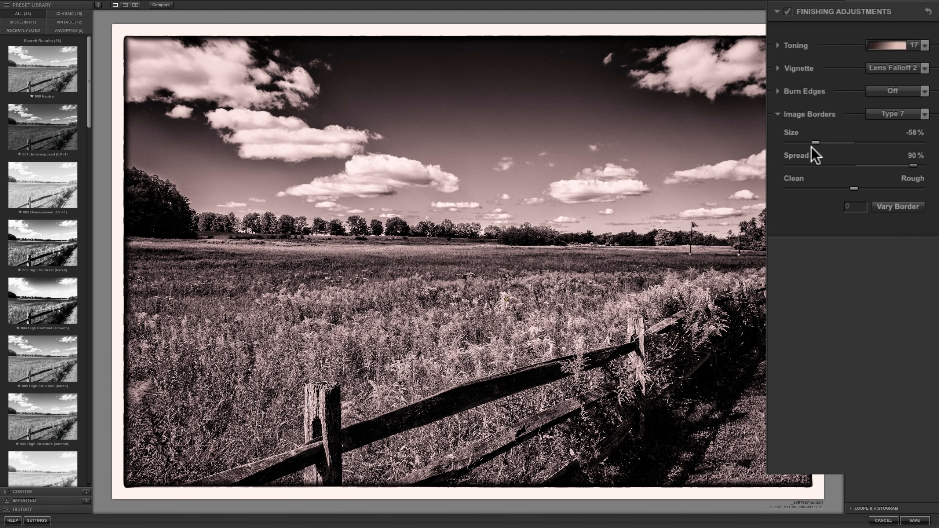
left_click_drag(852, 188, 907, 187)
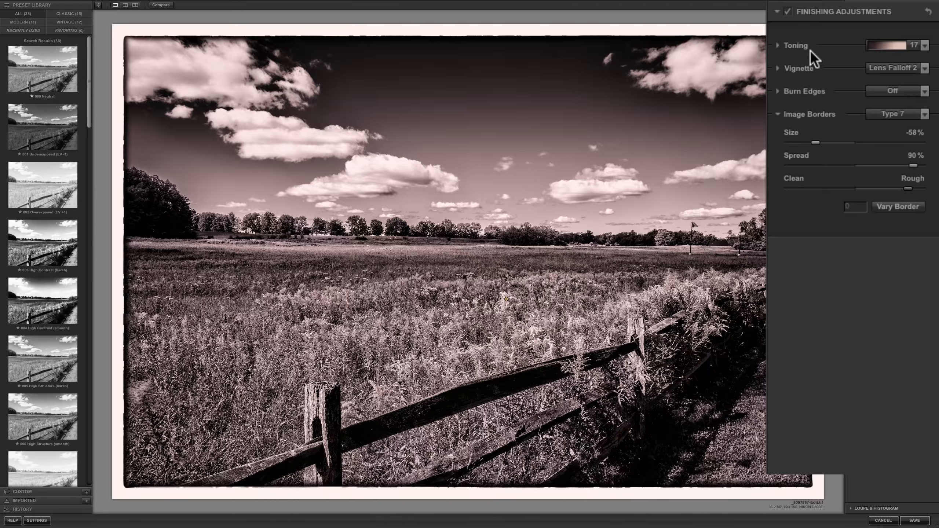
left_click_drag(902, 188, 792, 222)
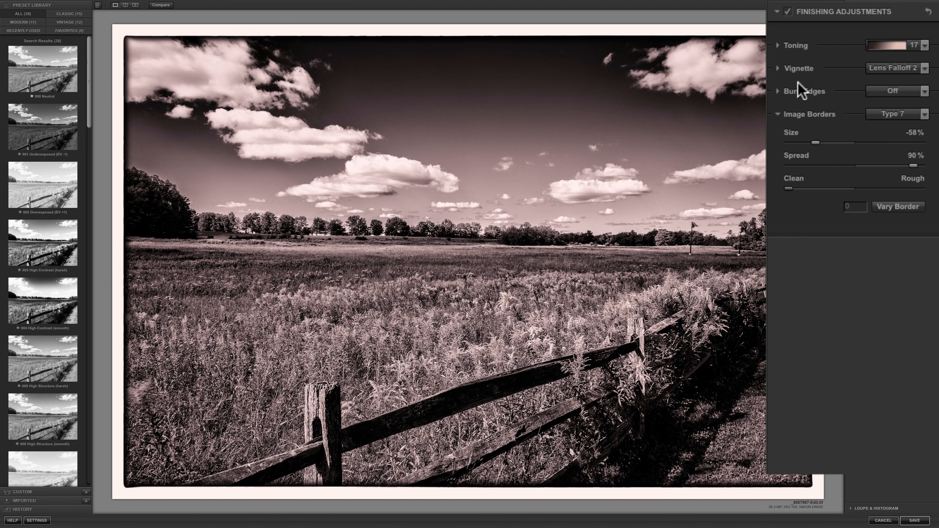
left_click_drag(790, 186, 904, 189)
Vary the border's random pattern, set its variation number to 100 and make the border slightly less rough.
left_click(891, 207)
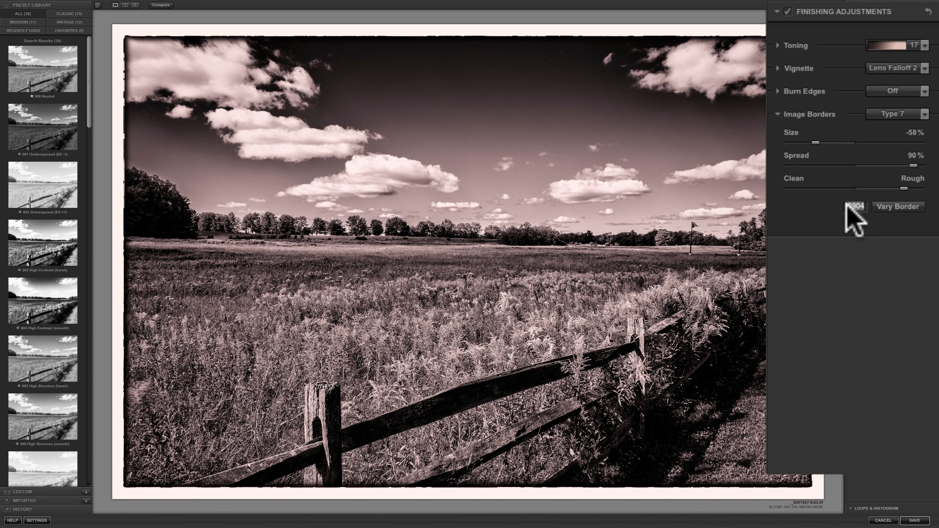
type("100")
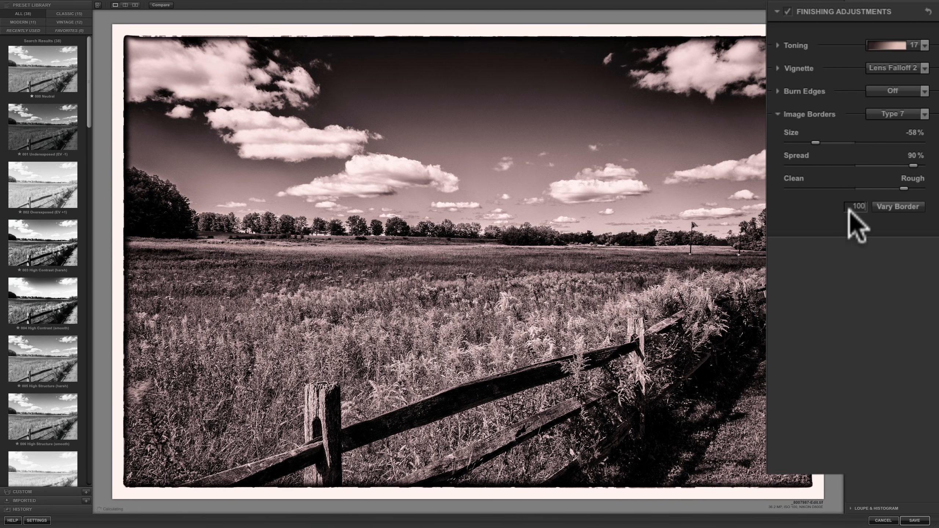
left_click(860, 219)
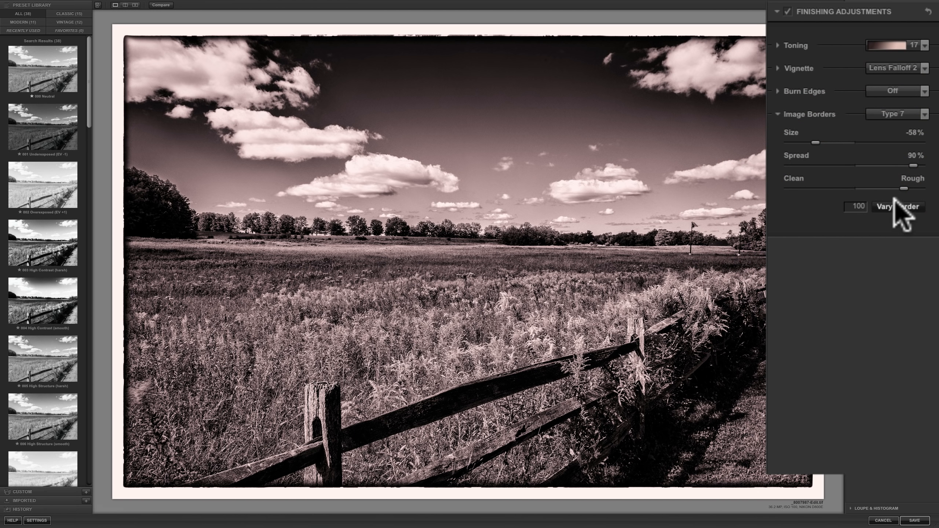
left_click_drag(903, 188, 879, 189)
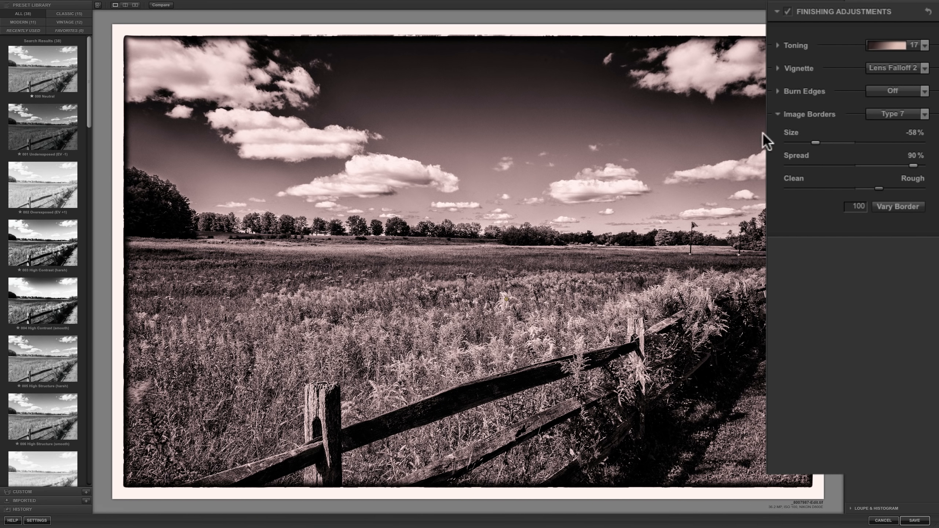
Turn the image border off and collapse the Finishing Adjustments.
left_click(916, 126)
left_click(913, 133)
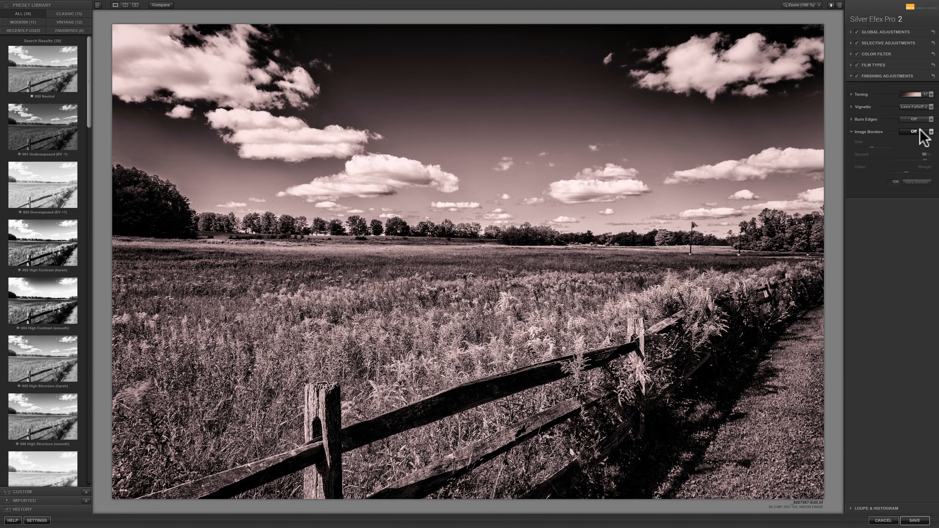
left_click(873, 76)
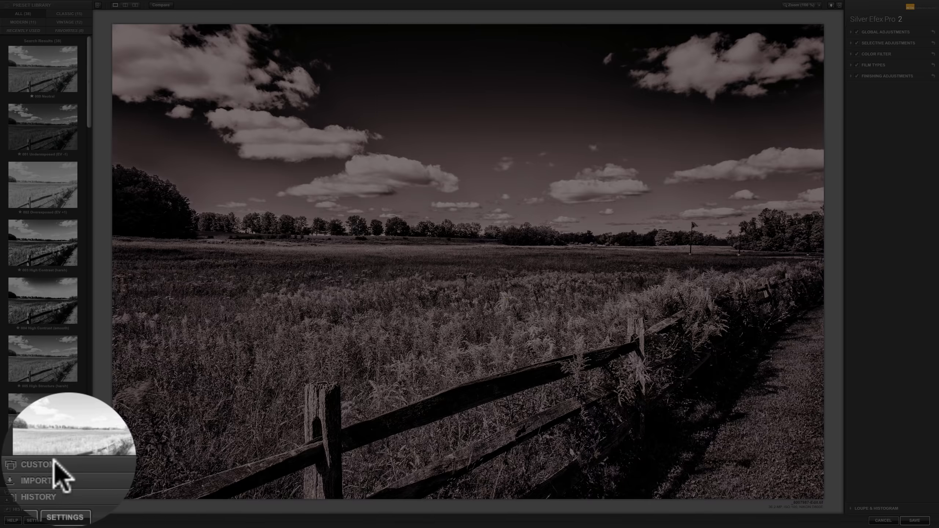
Save the current look as a new custom preset, naming it with the author's first name followed by "'s Custom Preset".
left_click(37, 492)
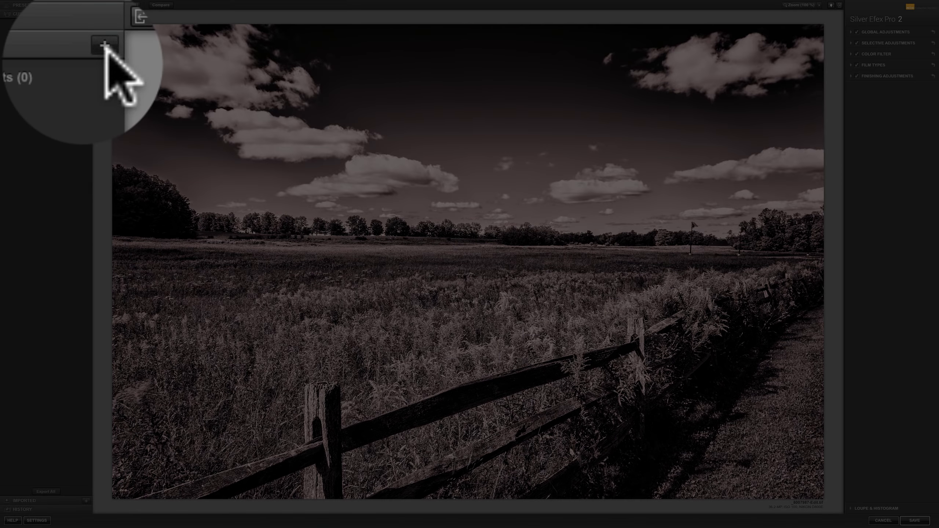
left_click(86, 14)
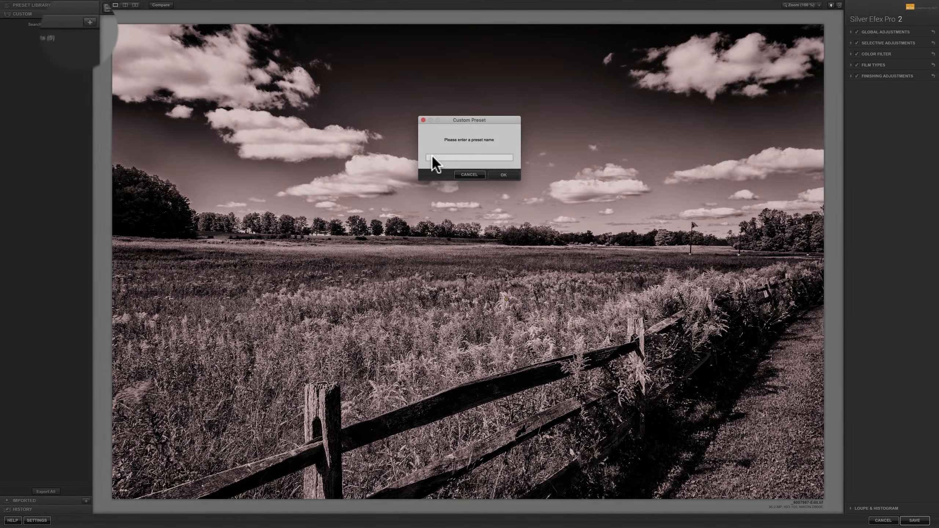
left_click(433, 157)
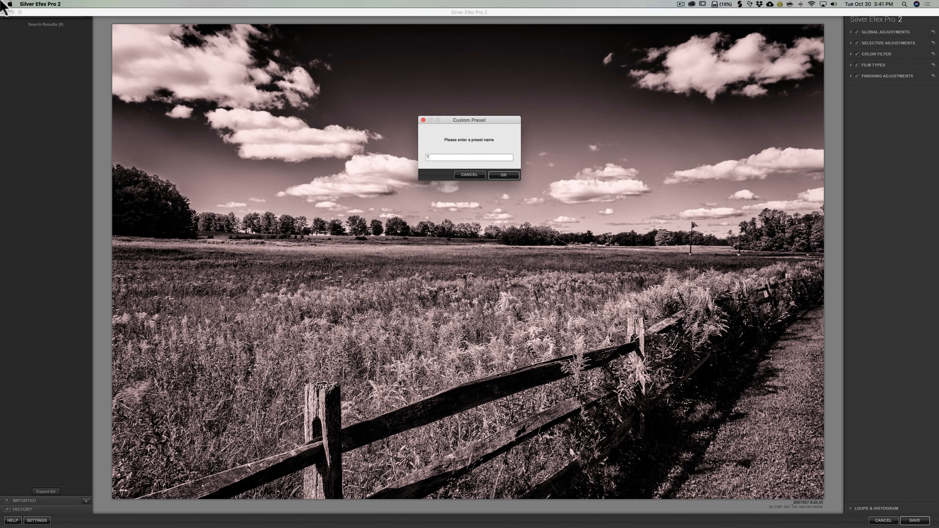
type("Tpon")
type("'s Custom Preset")
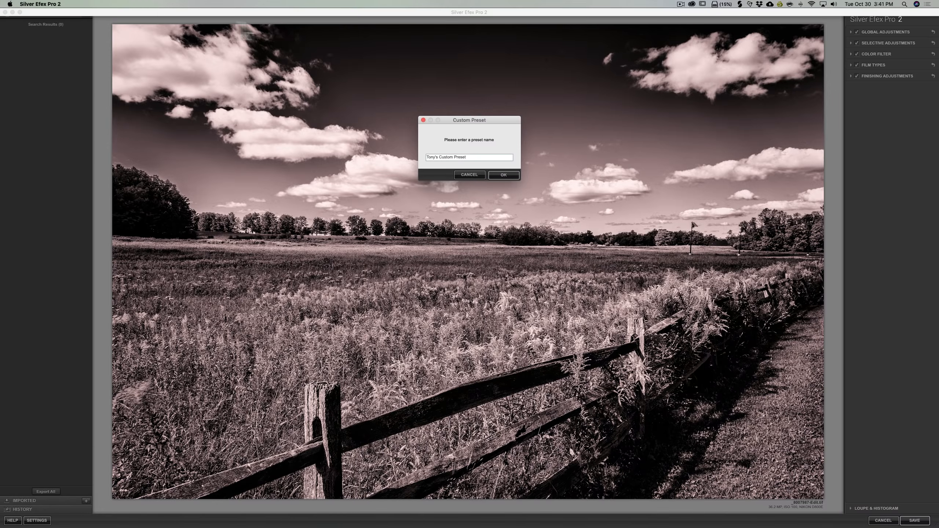
left_click(503, 174)
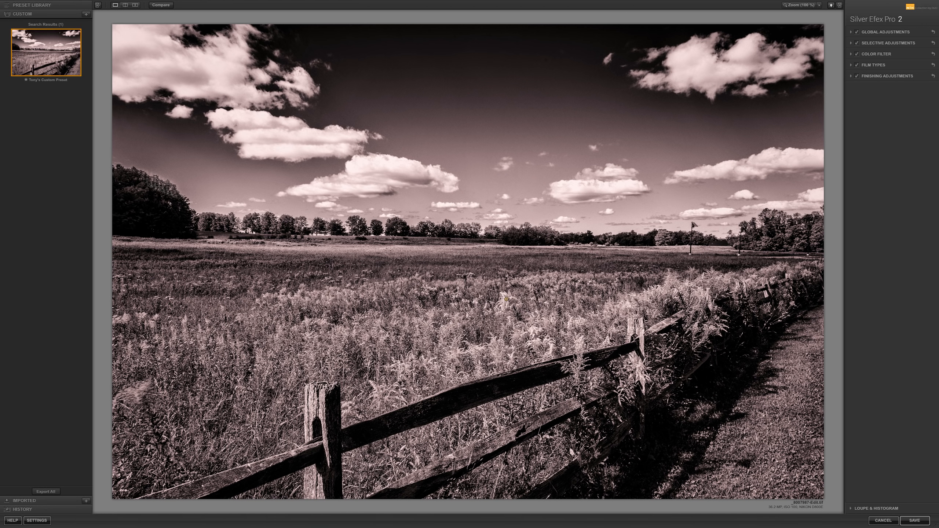
Review the edit history and return the image to its 000 Neutral initial state.
mouse_move(39, 38)
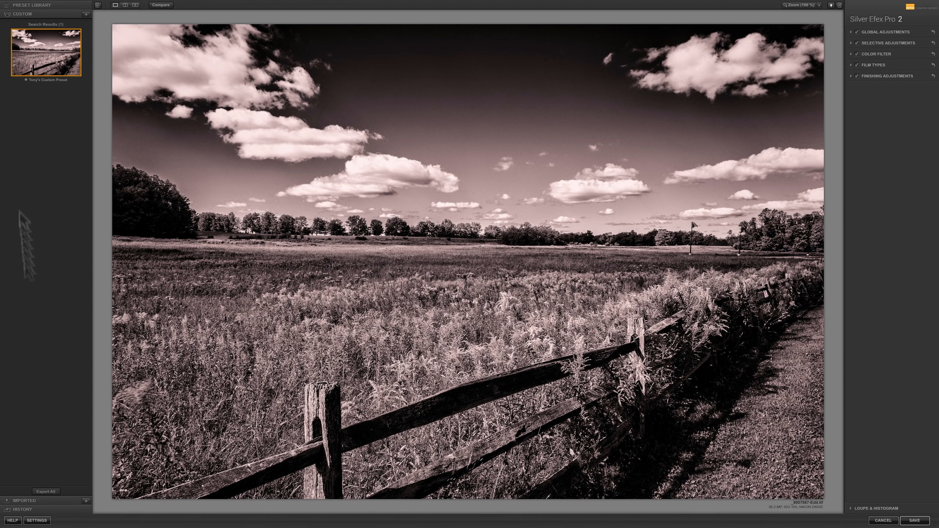
left_click(17, 509)
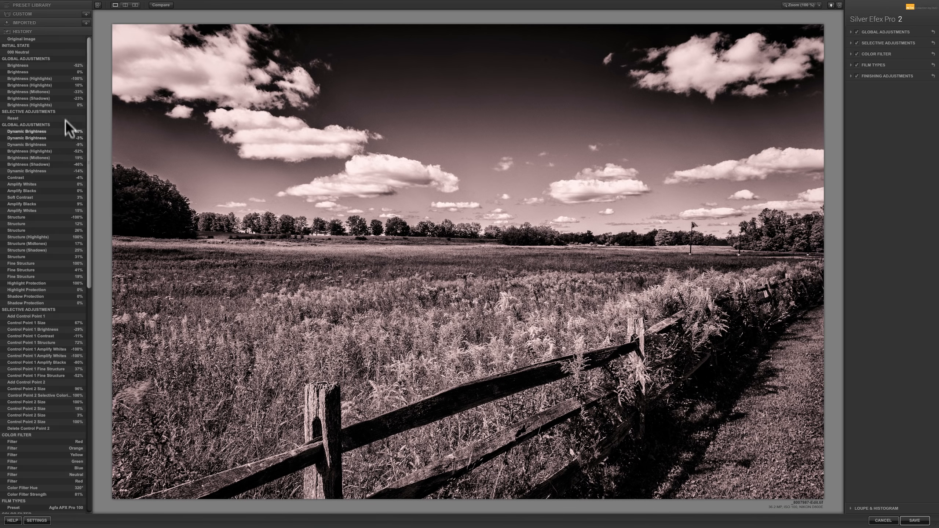
scroll(44, 308, "down", 5)
scroll(43, 308, "up", 5)
left_click(18, 51)
left_click(18, 52)
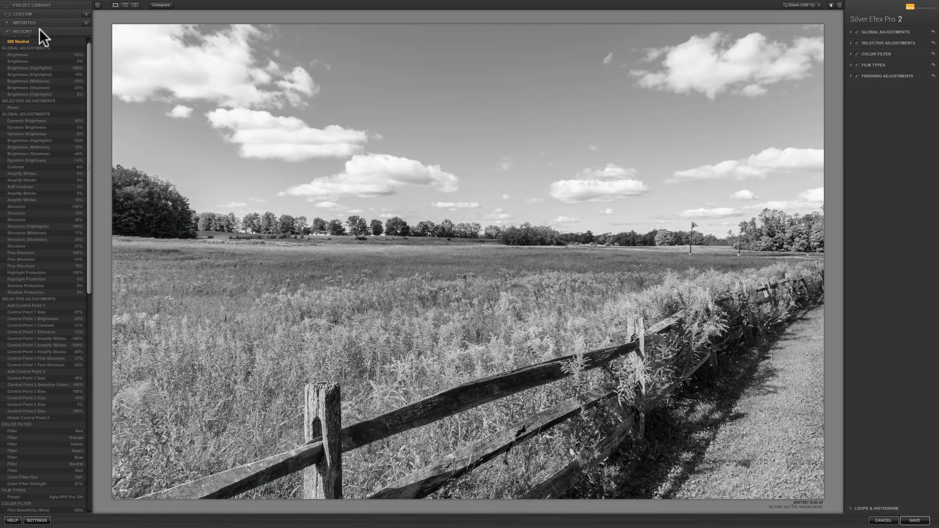
Apply the saved custom preset to the neutral image and check the control point list in its Selective Adjustments.
left_click(25, 15)
left_click(59, 56)
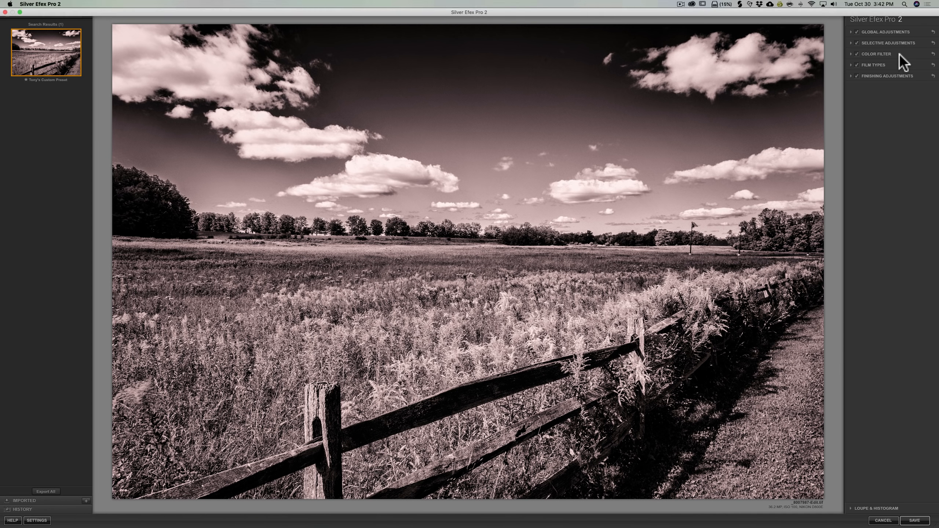
left_click(909, 41)
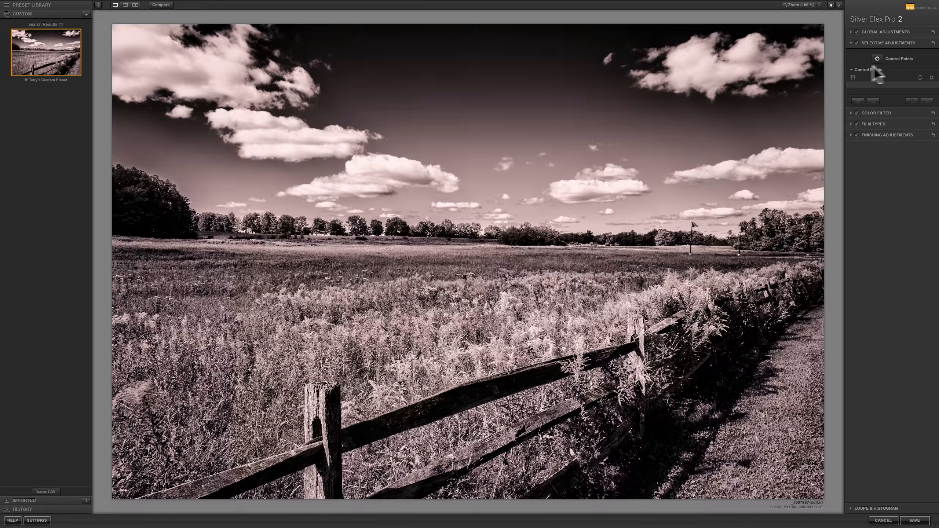
left_click(912, 41)
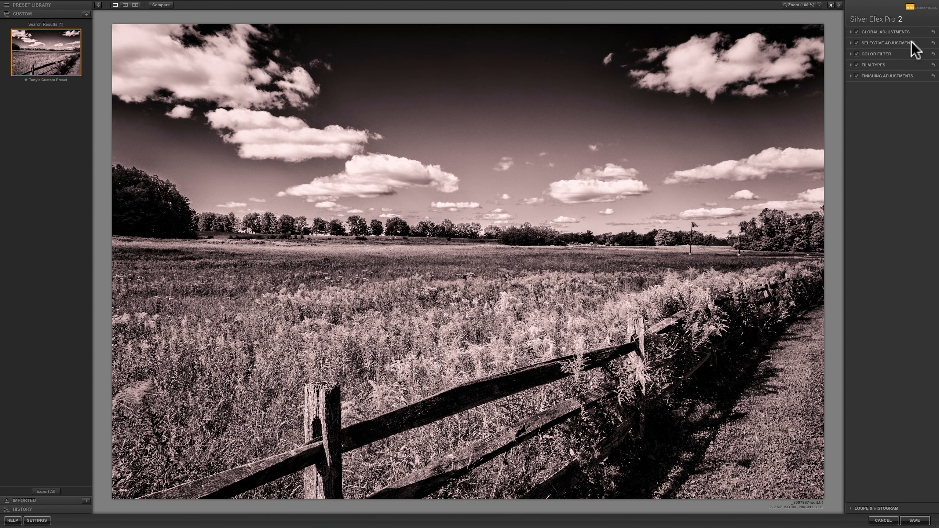